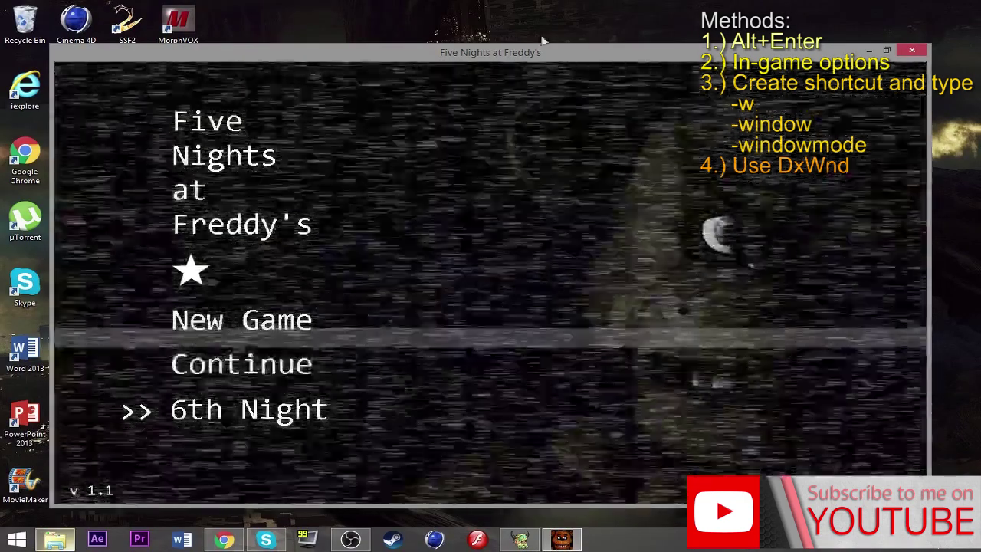
Step: Close the Five Nights at Freddy's window, switch to Brawlhalla and open its system settings
{"action": "left_click_drag", "start_coordinate": [541, 40], "coordinate": [530, 29]}
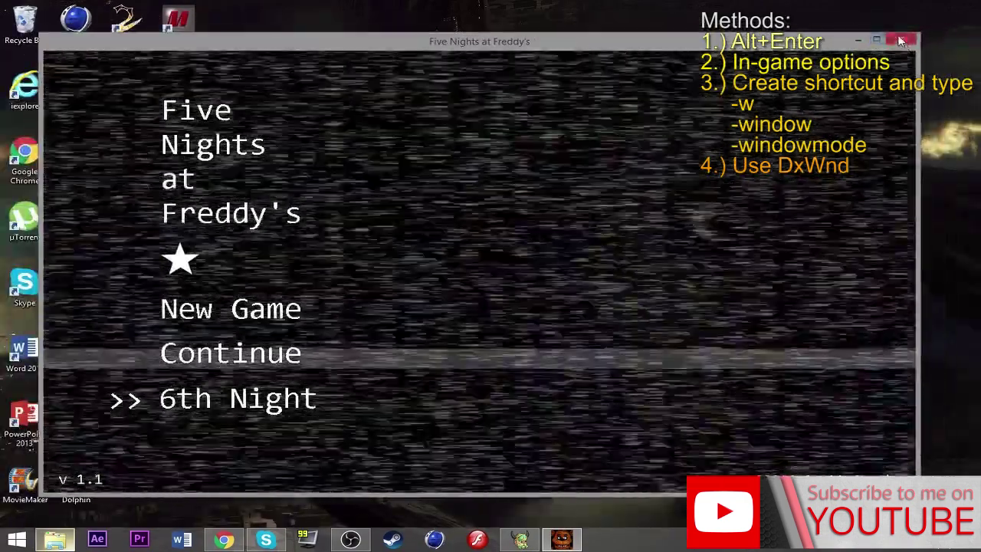
{"action": "left_click", "coordinate": [900, 38]}
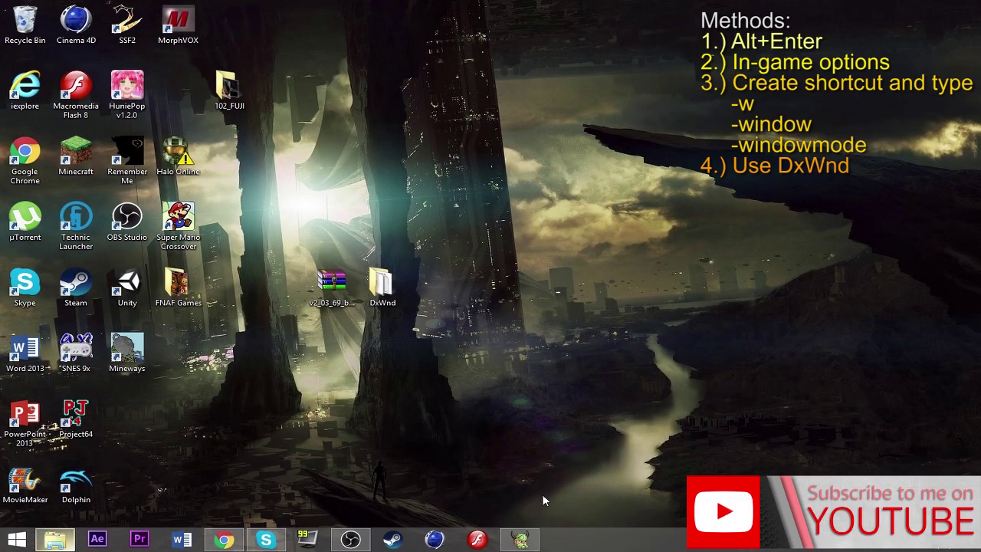
{"action": "left_click", "coordinate": [520, 539]}
{"action": "left_click", "coordinate": [958, 44]}
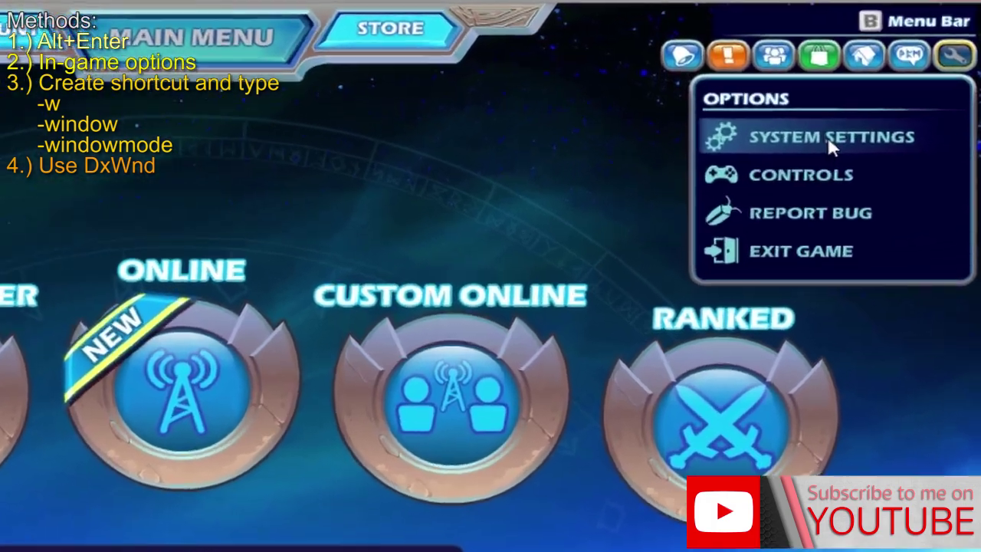
{"action": "left_click", "coordinate": [834, 141]}
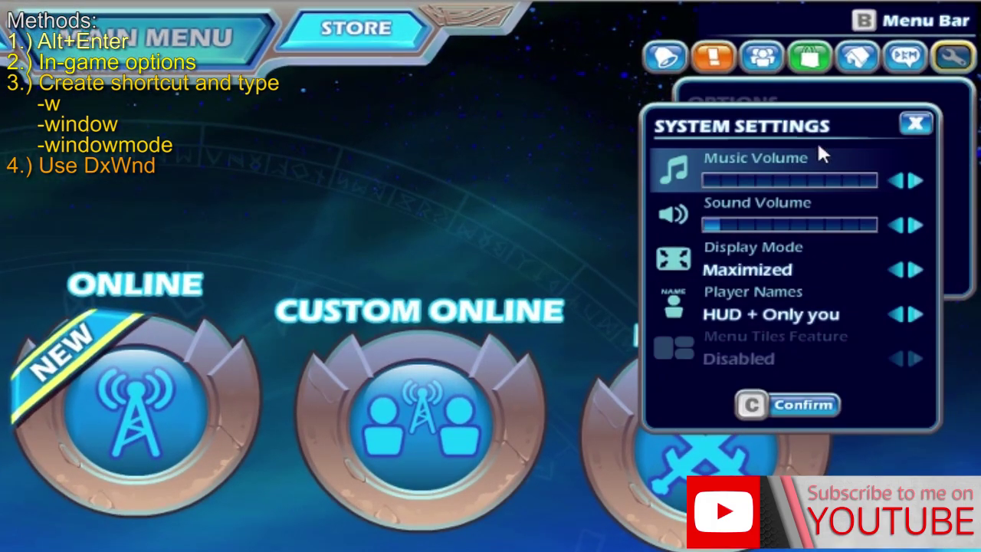
Step: Cycle Brawlhalla's display mode to Fullscreen and back to Maximized, and close the settings
{"action": "left_click", "coordinate": [916, 269]}
{"action": "left_click", "coordinate": [914, 270]}
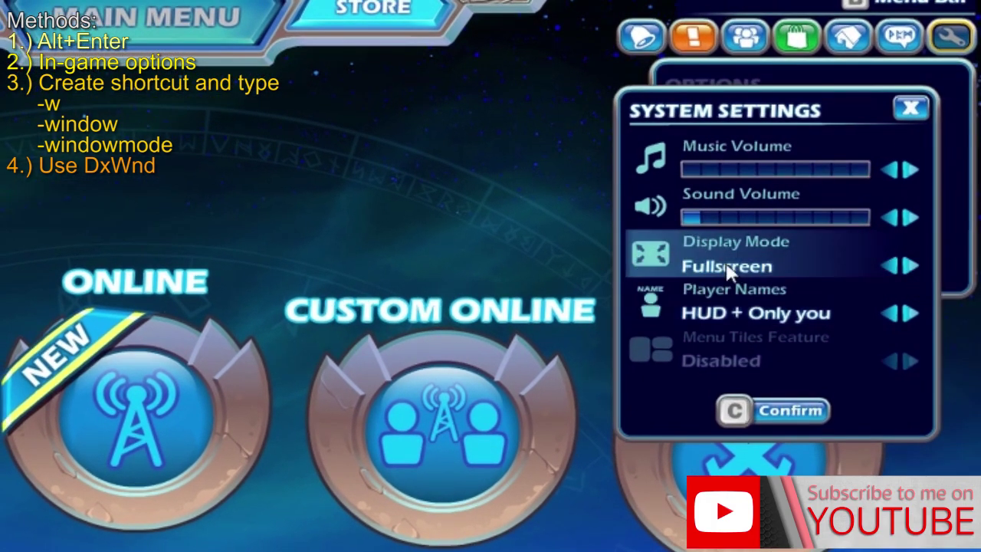
{"action": "left_click", "coordinate": [911, 266]}
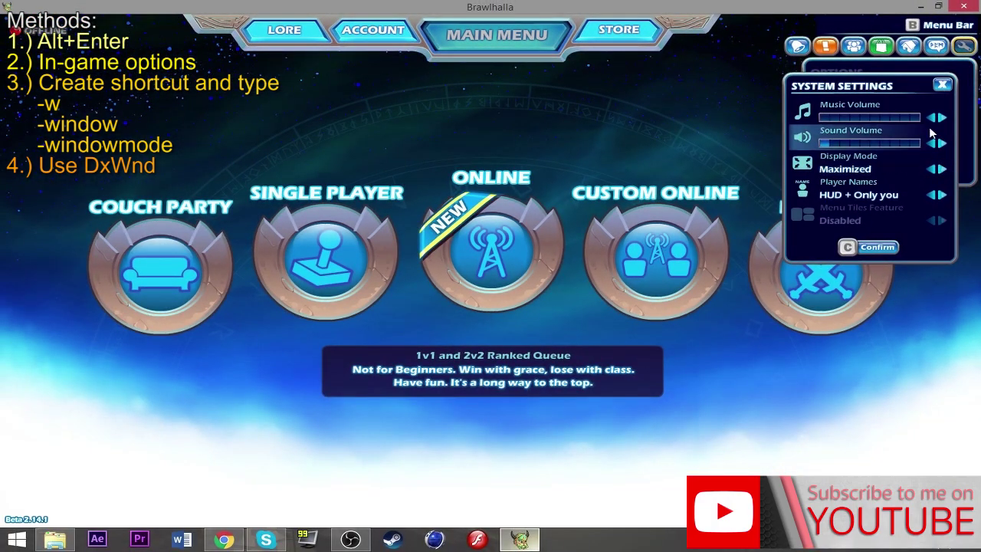
{"action": "left_click", "coordinate": [963, 51]}
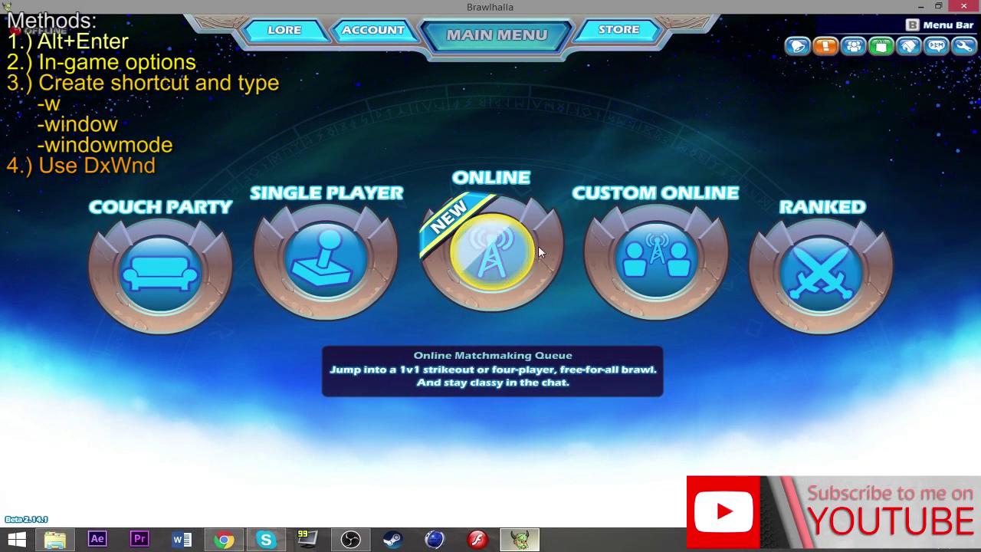
Step: Reopen Brawlhalla's system settings, cycle the display mode through Windowed back to Maximized, and close the settings
{"action": "left_click", "coordinate": [963, 46]}
{"action": "left_click", "coordinate": [903, 95]}
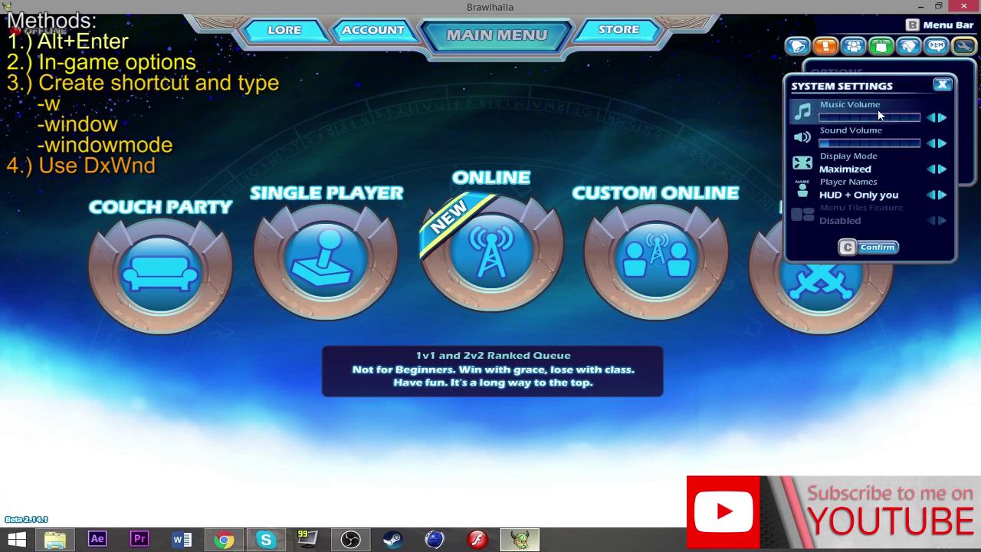
{"action": "left_click", "coordinate": [938, 166]}
{"action": "left_click", "coordinate": [943, 177]}
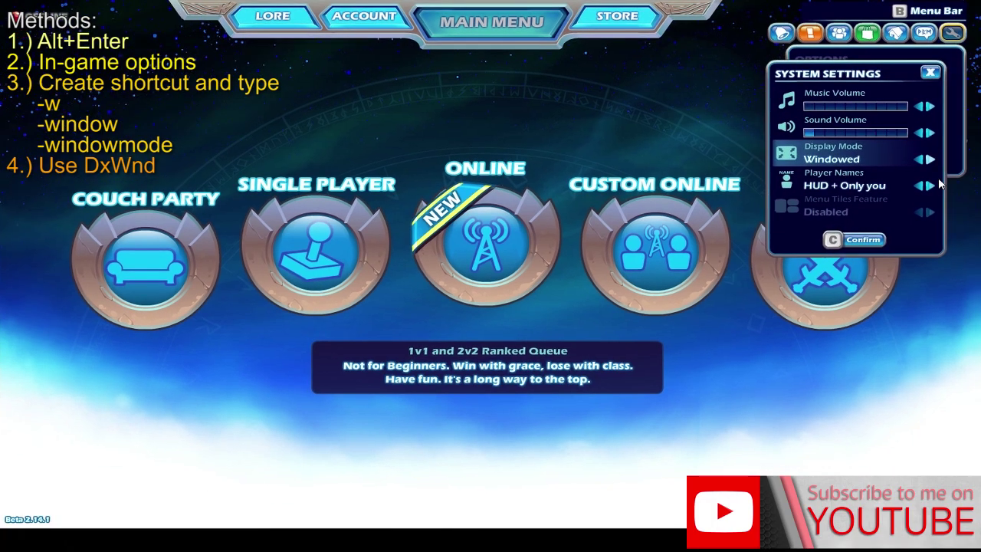
{"action": "left_click", "coordinate": [943, 170]}
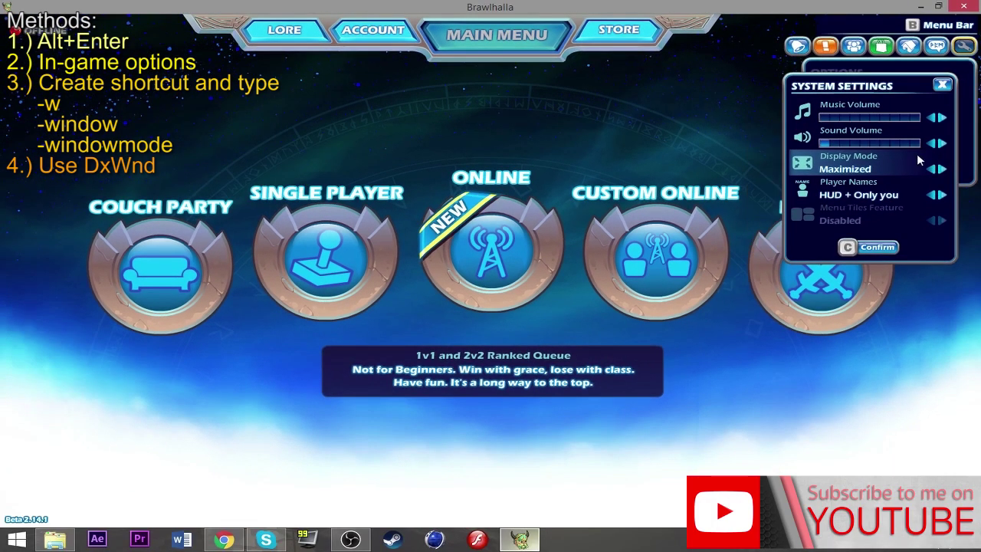
{"action": "left_click", "coordinate": [942, 84]}
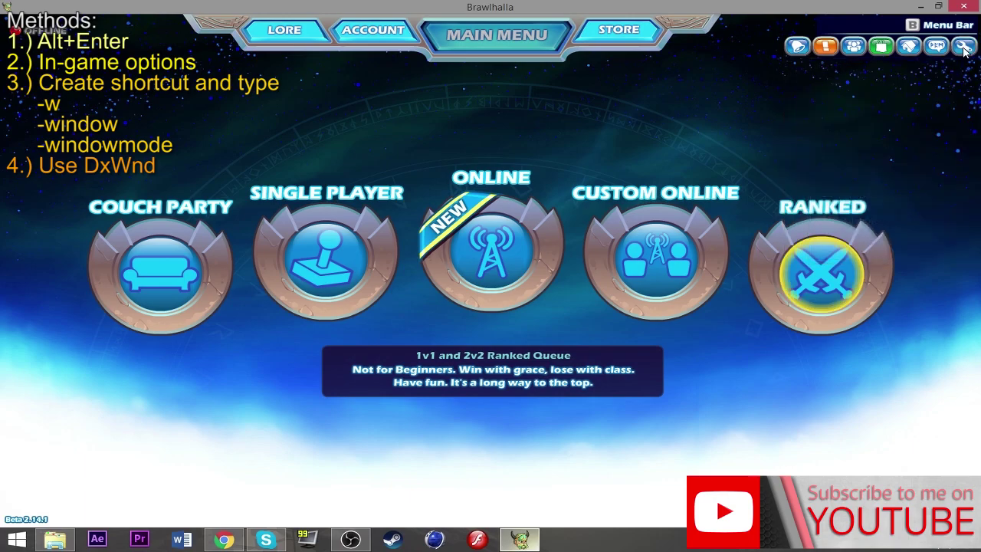
Step: Minimize Brawlhalla and bring up the FNAF Games folder in File Explorer
{"action": "left_click", "coordinate": [917, 6]}
{"action": "left_click", "coordinate": [56, 538]}
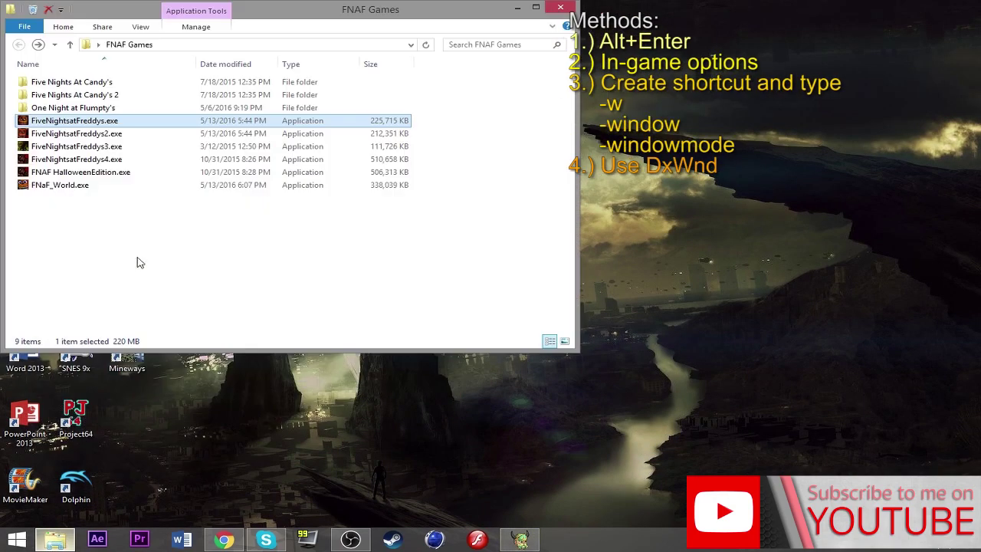
{"action": "left_click", "coordinate": [773, 245]}
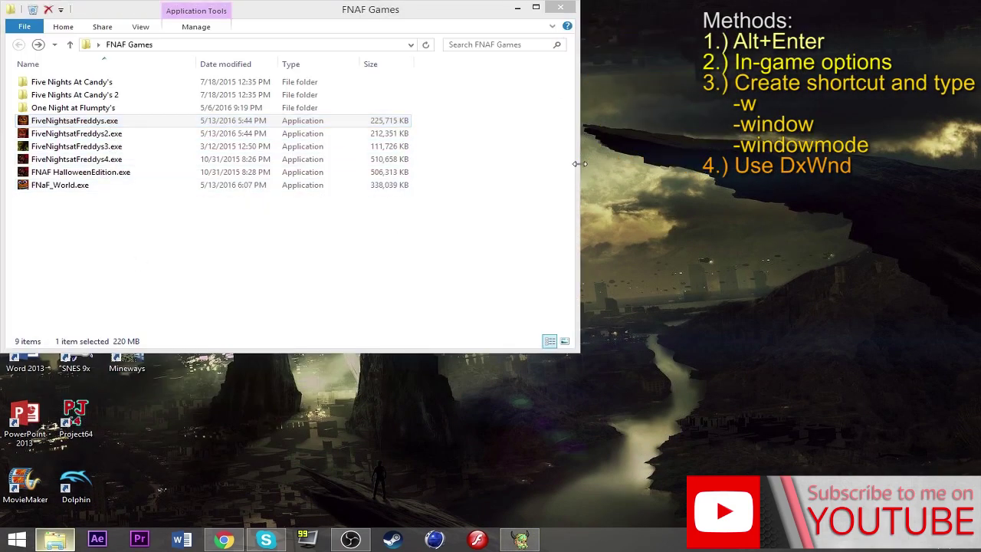
{"action": "left_click", "coordinate": [518, 8]}
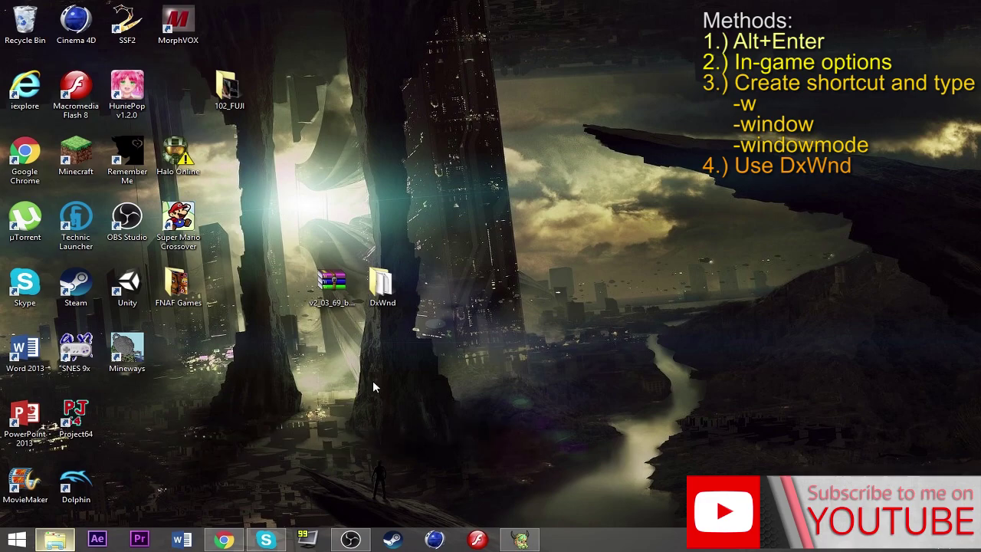
{"action": "left_click", "coordinate": [68, 545]}
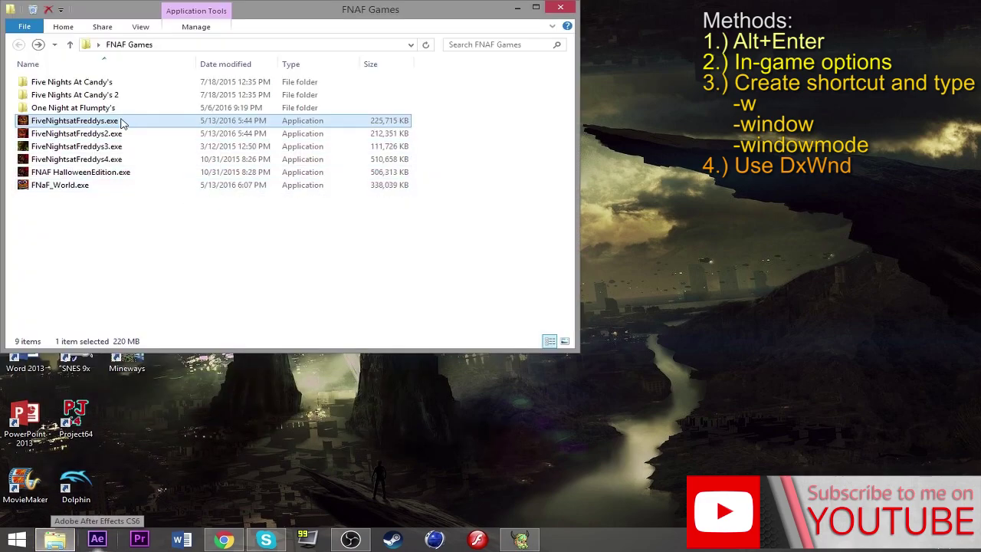
Step: Copy FiveNightsatFreddys.exe and paste it as a shortcut in the FNAF Games folder
{"action": "right_click", "coordinate": [123, 123]}
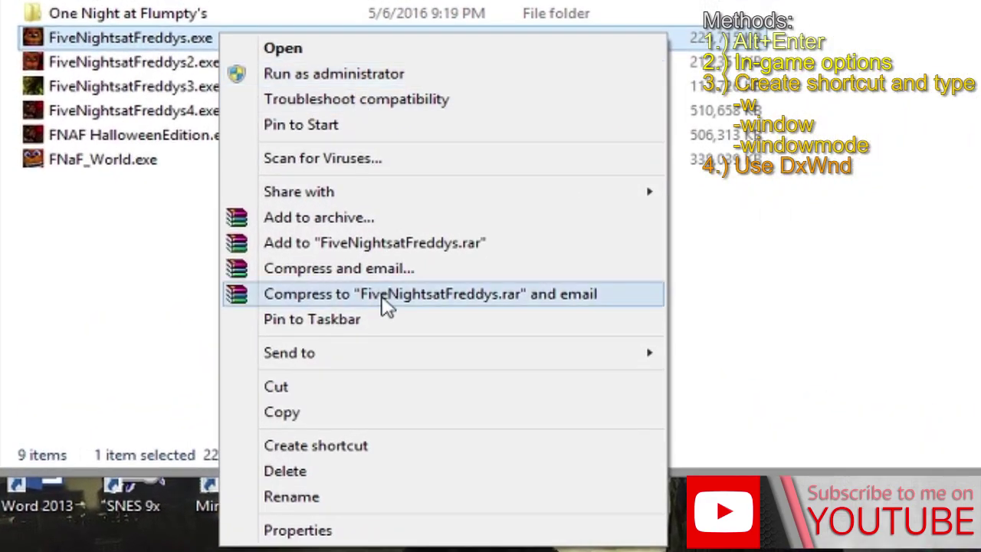
{"action": "left_click", "coordinate": [321, 413]}
{"action": "right_click", "coordinate": [217, 293]}
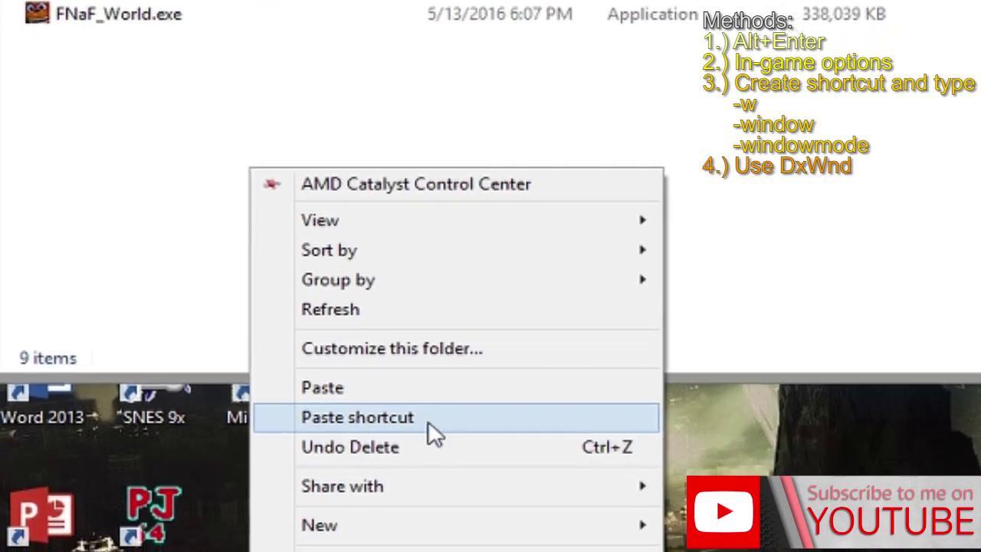
{"action": "left_click", "coordinate": [369, 508]}
Step: Append the -windowmode option after the quoted path in the FiveNightsatFreddys.exe shortcut's target and save the properties
{"action": "right_click", "coordinate": [219, 59]}
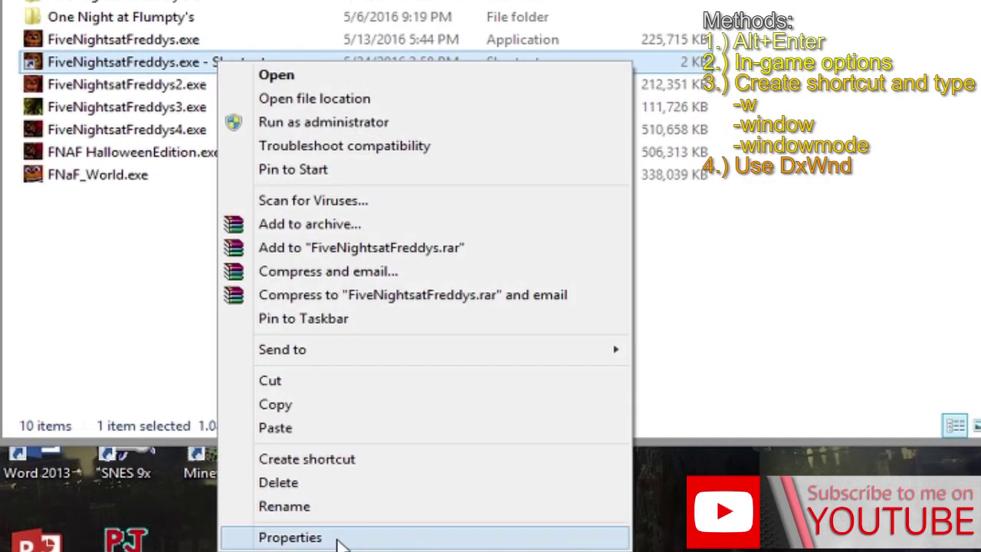
{"action": "left_click", "coordinate": [339, 537]}
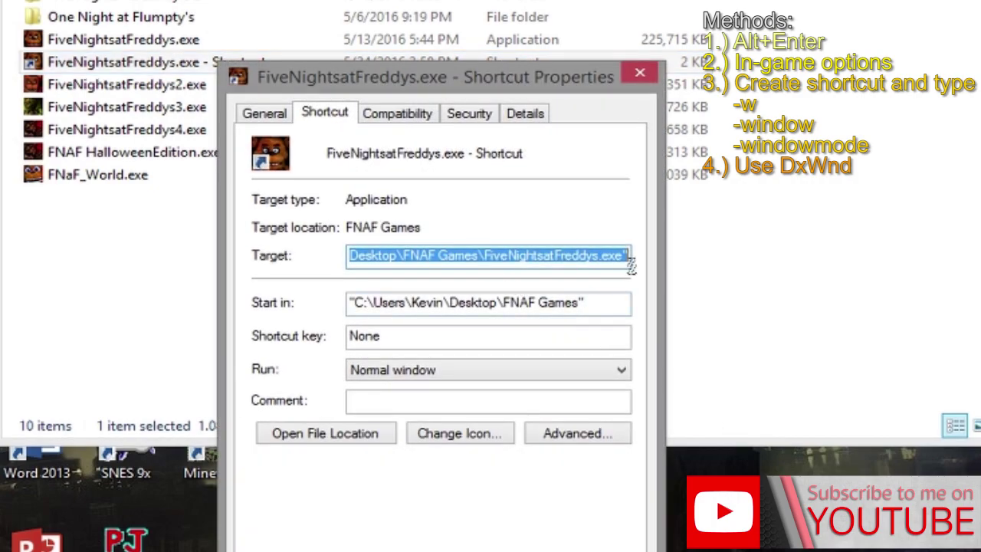
{"action": "left_click", "coordinate": [627, 259]}
{"action": "left_click_drag", "start_coordinate": [627, 259], "coordinate": [266, 281]}
{"action": "left_click", "coordinate": [354, 259]}
{"action": "left_click_drag", "start_coordinate": [354, 260], "coordinate": [581, 253]}
{"action": "left_click", "coordinate": [627, 259]}
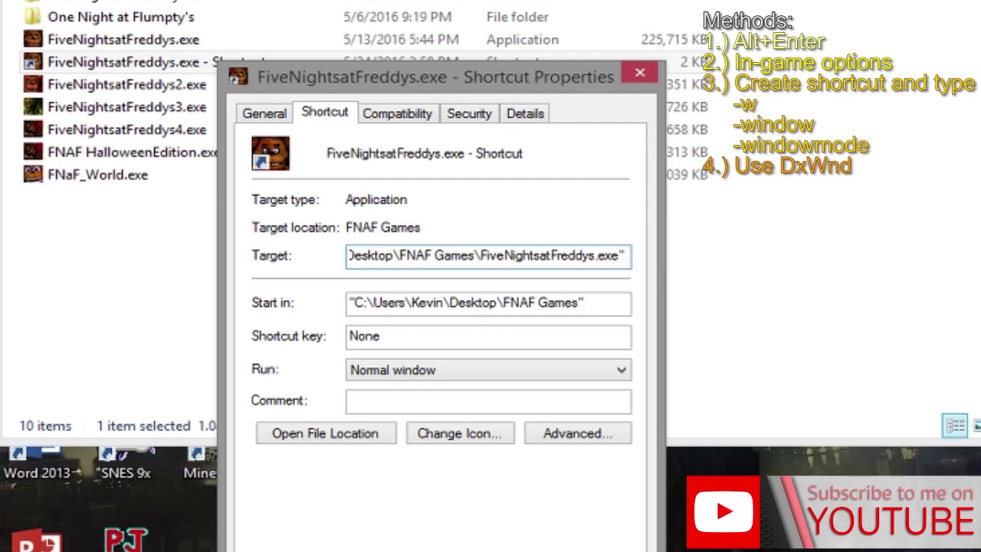
{"action": "type", "text": "-"}
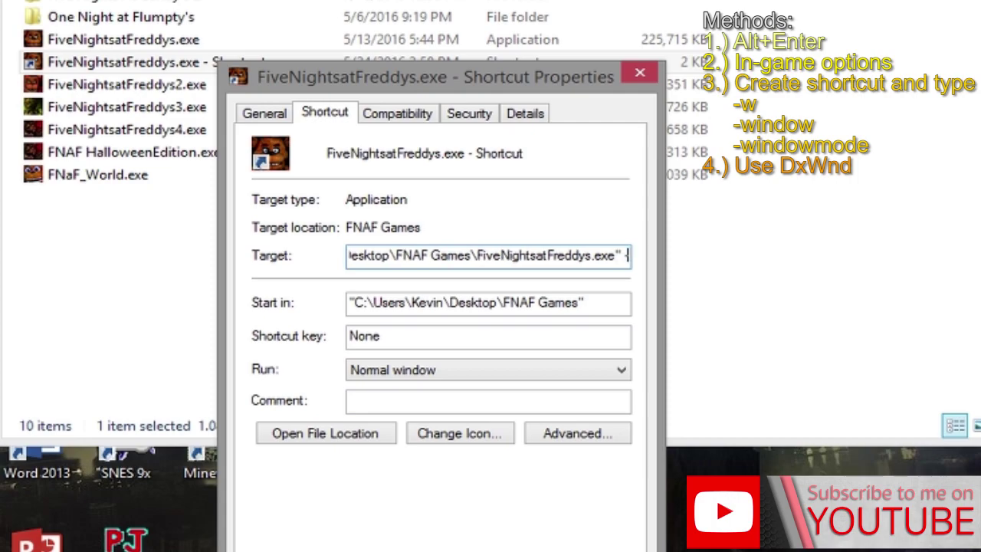
{"action": "type", "text": "w"}
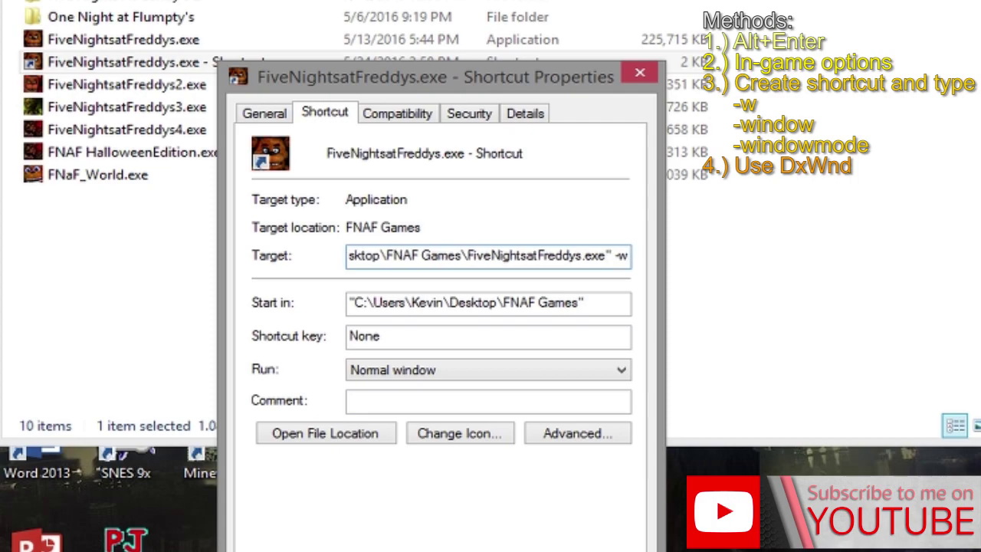
{"action": "type", "text": "indo"}
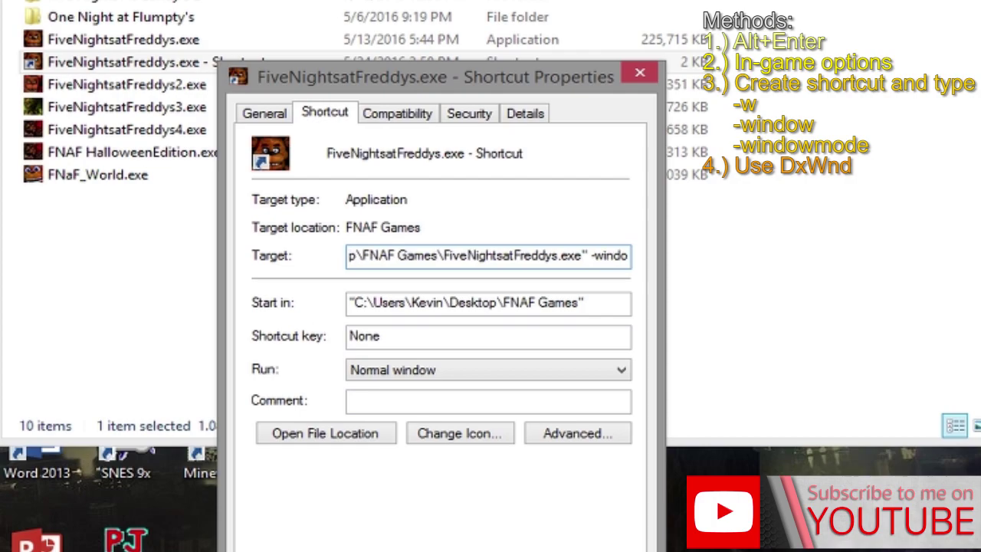
{"action": "type", "text": "wmode"}
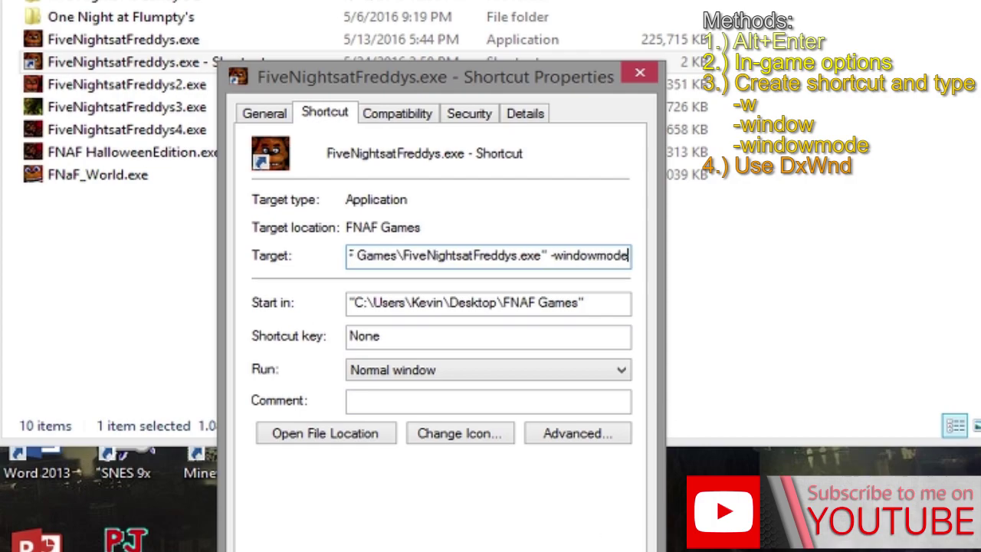
{"action": "key", "text": "Return"}
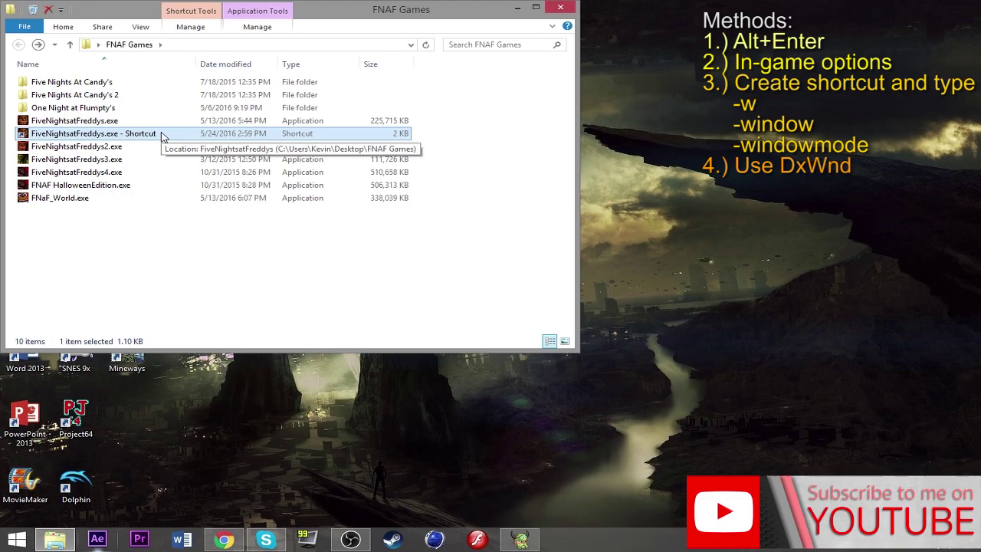
Step: Launch Five Nights at Freddy's from the shortcut to check the window mode, and close the game
{"action": "double_click", "coordinate": [161, 135]}
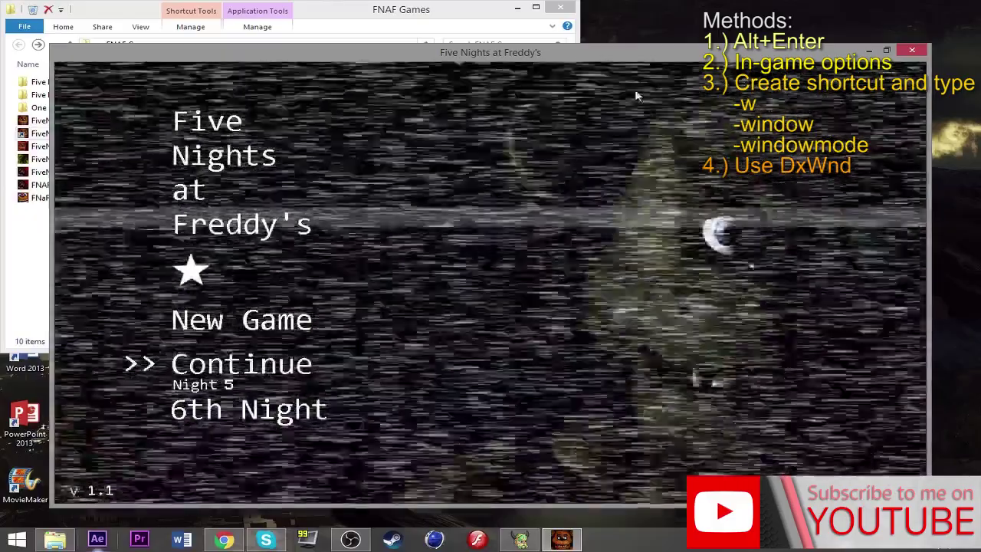
{"action": "key", "text": "alt+F4"}
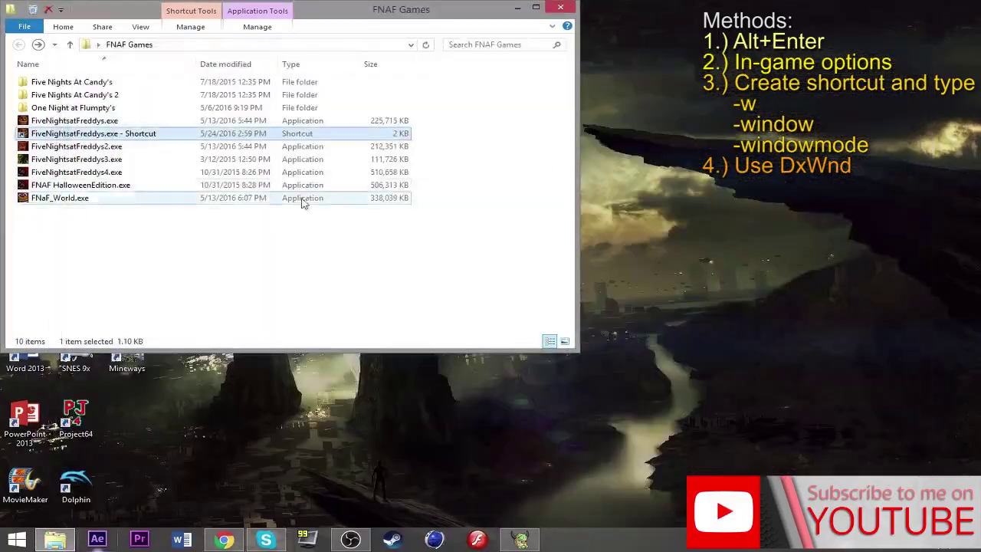
Step: Remove the -windowmode option from the FiveNightsatFreddys.exe shortcut's target and apply the change
{"action": "right_click", "coordinate": [170, 135]}
{"action": "left_click", "coordinate": [271, 406]}
{"action": "left_click", "coordinate": [379, 247]}
{"action": "left_click_drag", "start_coordinate": [359, 247], "coordinate": [402, 247]}
{"action": "left_click", "coordinate": [400, 247]}
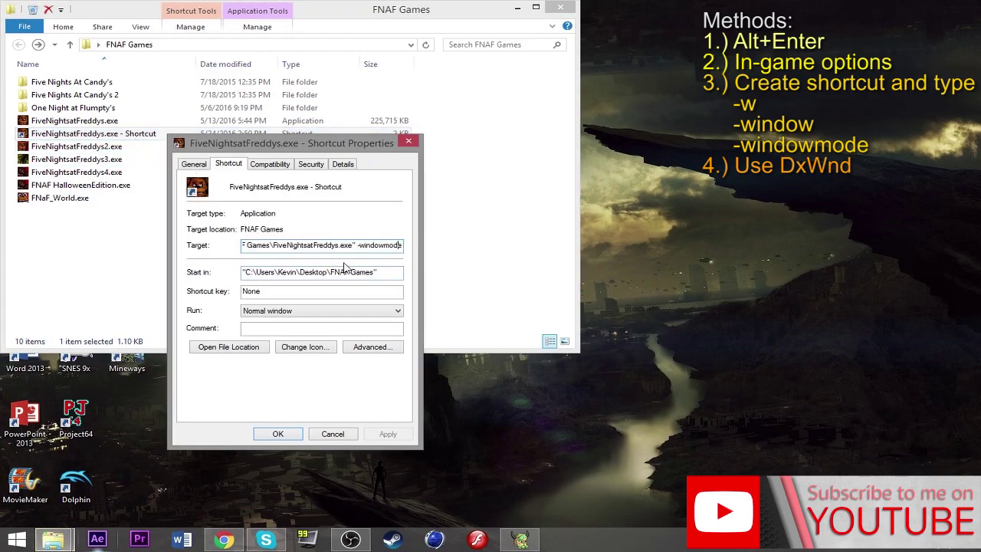
{"action": "left_click_drag", "start_coordinate": [357, 247], "coordinate": [419, 250]}
{"action": "key", "text": "BackSpace"}
{"action": "key", "text": "BackSpace"}
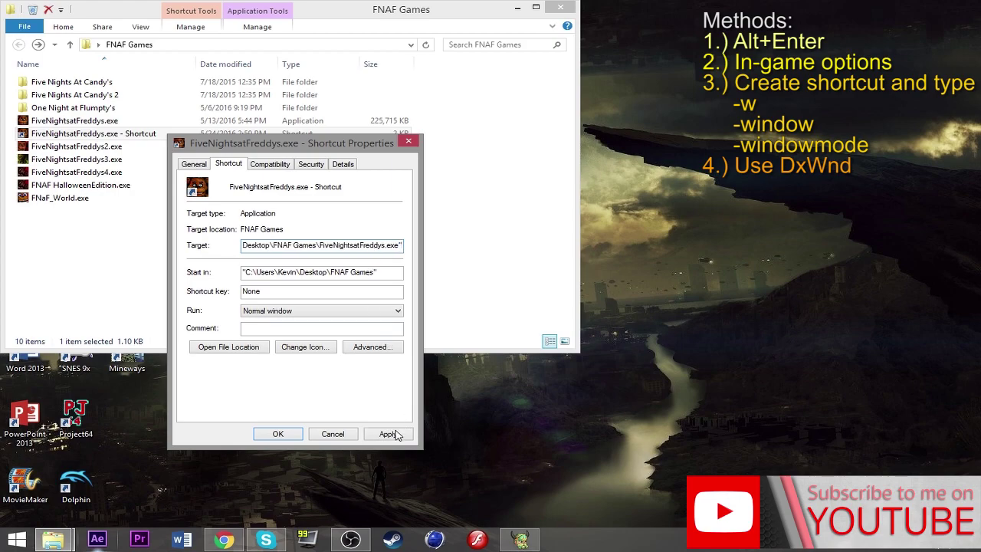
{"action": "left_click", "coordinate": [391, 433]}
{"action": "left_click", "coordinate": [284, 433]}
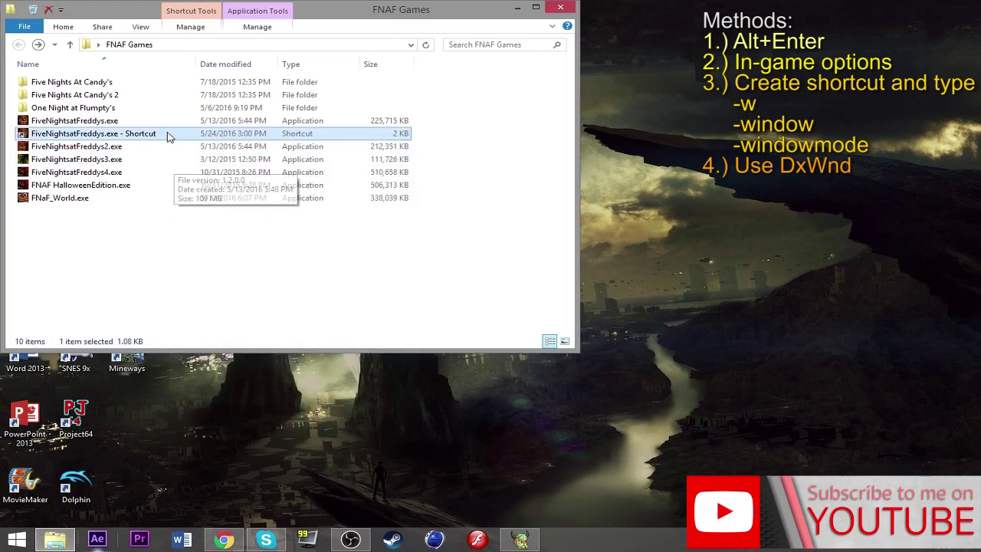
Step: Delete the FiveNightsatFreddys.exe shortcut from the FNAF Games folder
{"action": "key", "text": "Delete"}
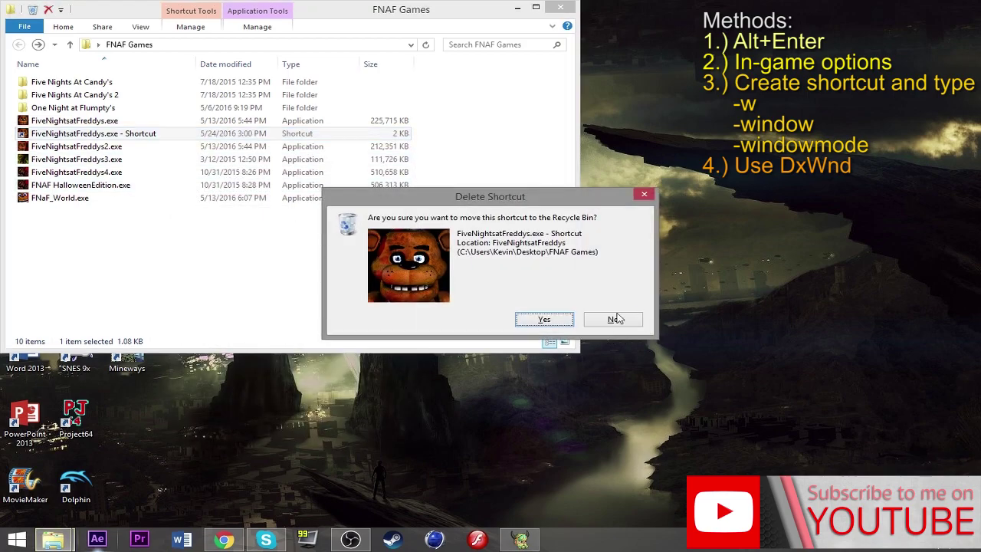
{"action": "left_click", "coordinate": [570, 321]}
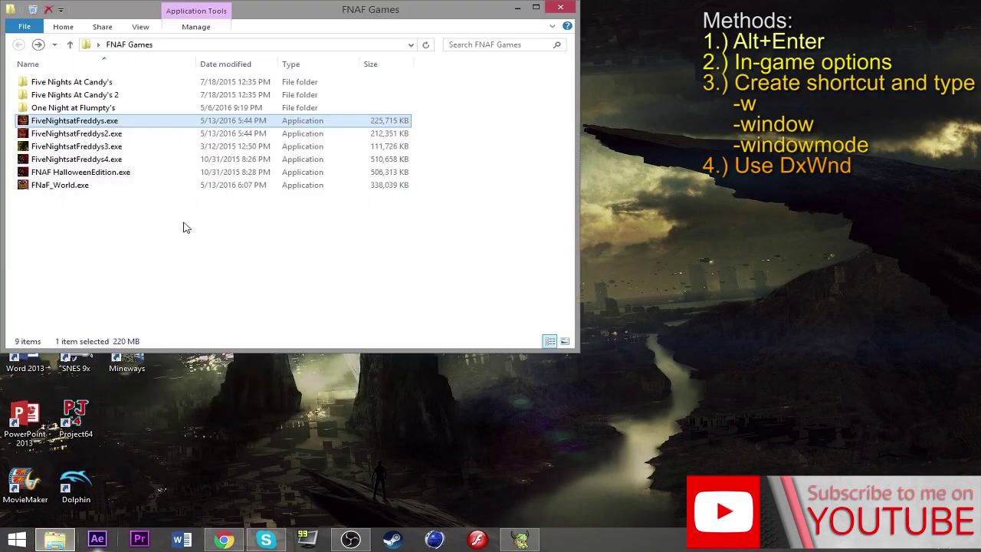
Step: Select FNaF_World.exe in the FNAF Games folder and close the minimized Brawlhalla window
{"action": "left_click", "coordinate": [132, 187]}
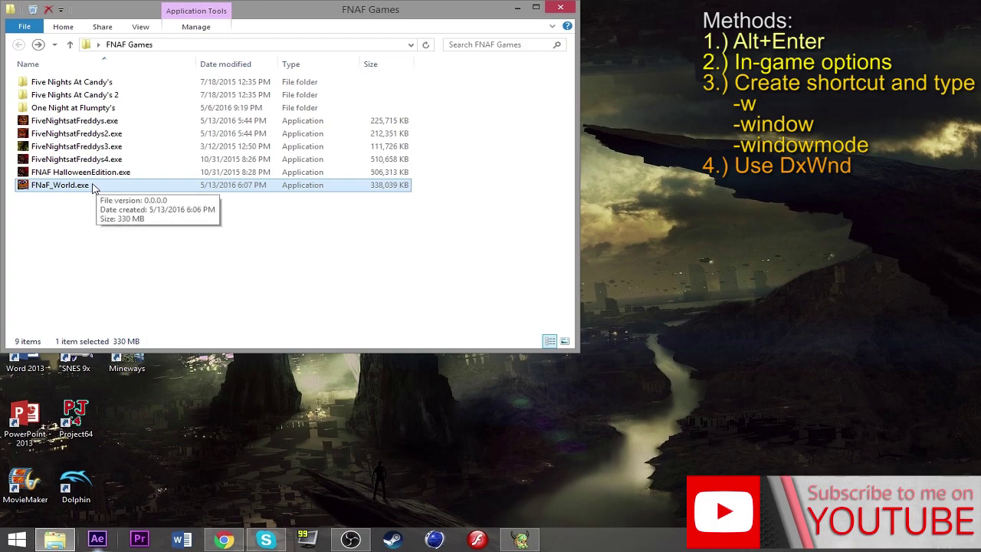
{"action": "right_click", "coordinate": [521, 539]}
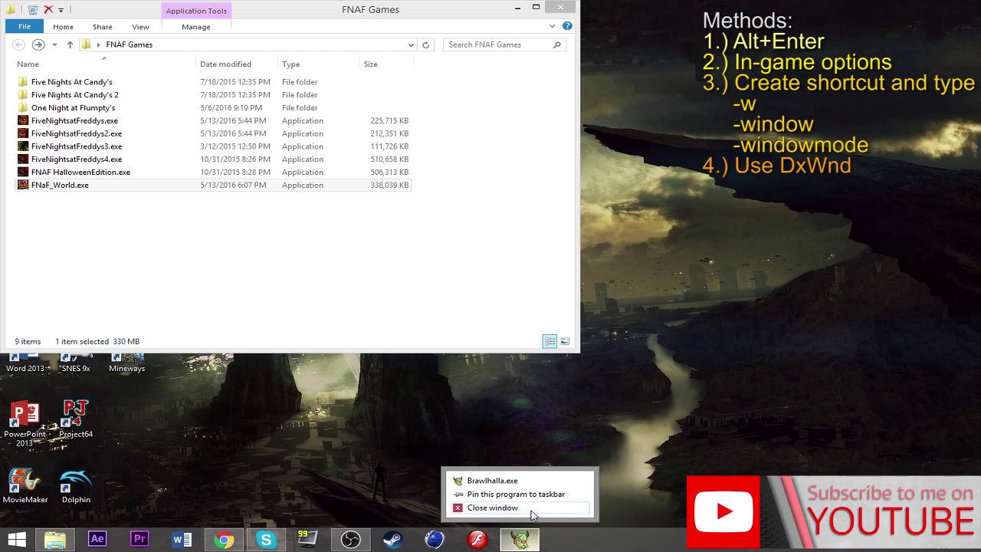
{"action": "left_click", "coordinate": [483, 508]}
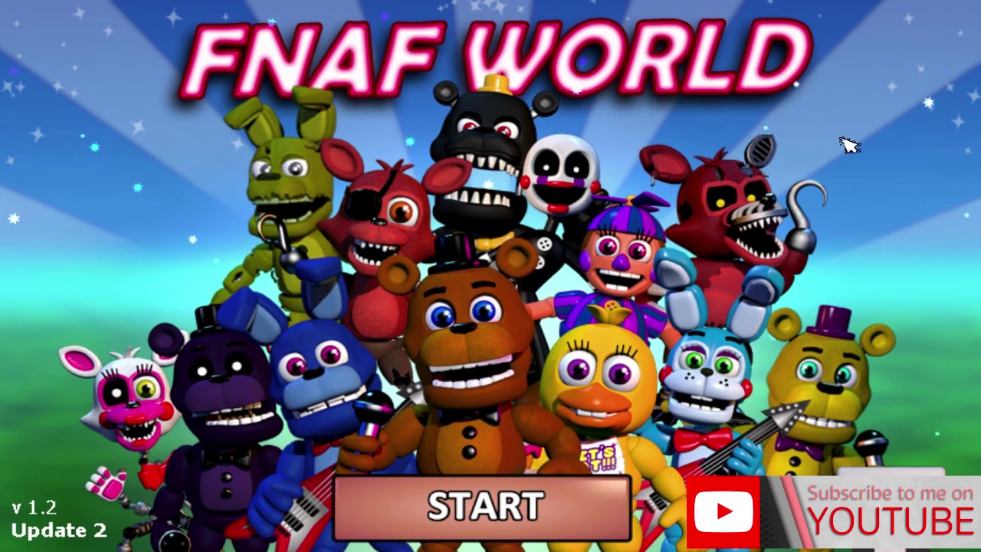
Step: Switch between the full-screen FNaF World game and the FNAF Games folder window, minimizing the folder once and ending in the game
{"action": "key", "text": "alt+Escape"}
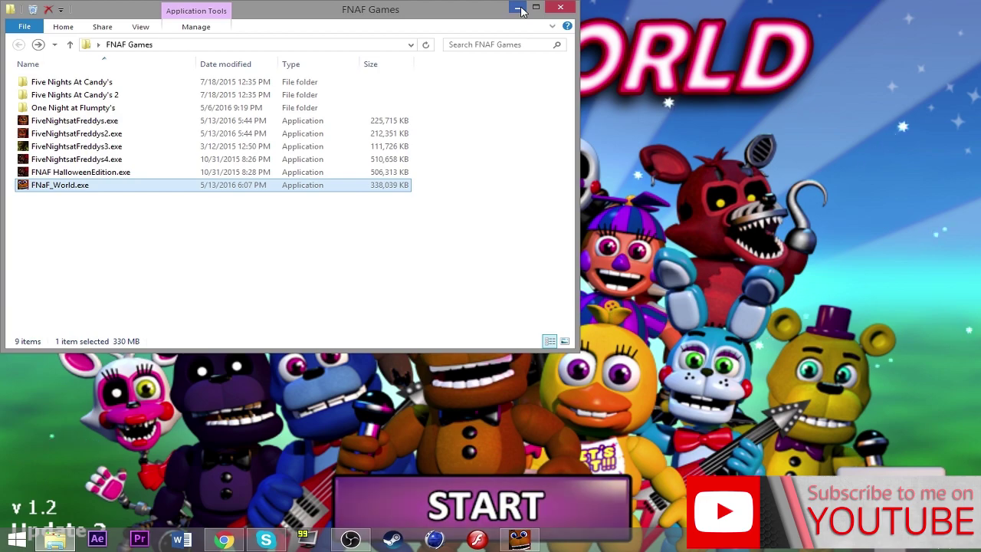
{"action": "left_click", "coordinate": [521, 10]}
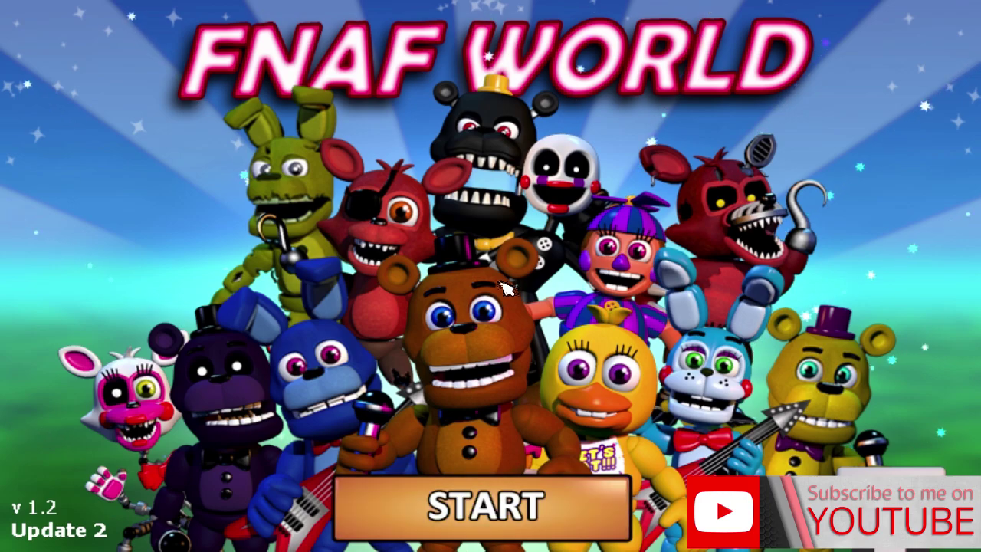
{"action": "key", "text": "alt+Escape"}
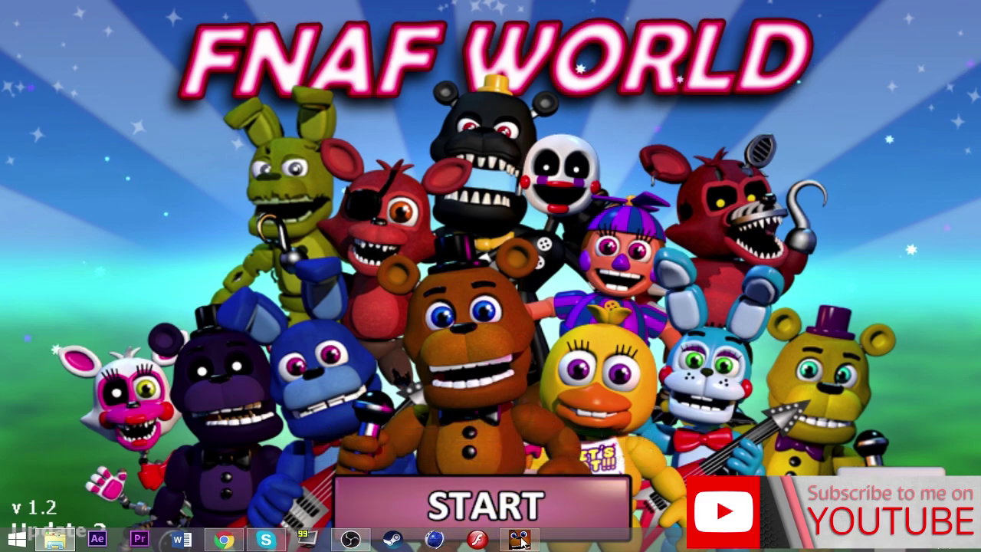
{"action": "left_click", "coordinate": [52, 541]}
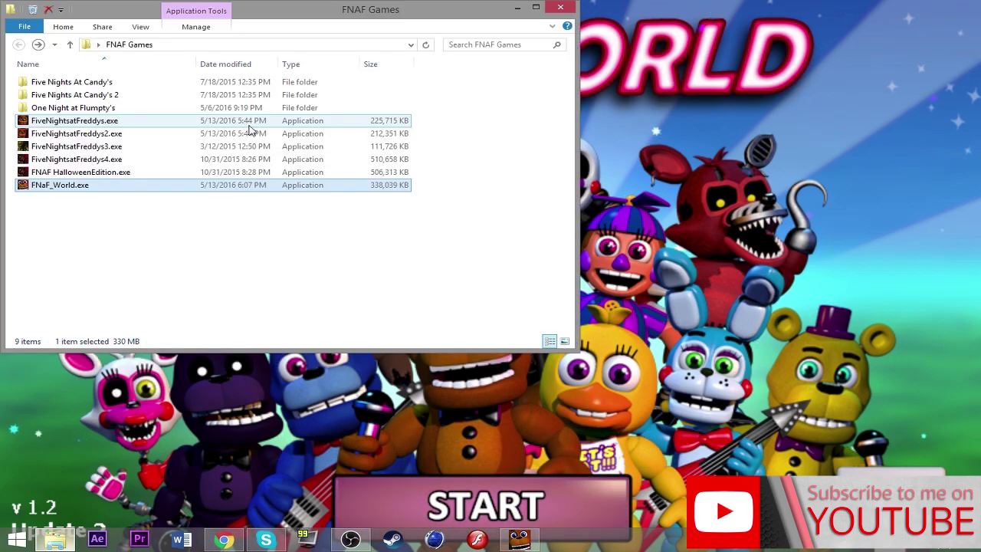
{"action": "left_click", "coordinate": [644, 388]}
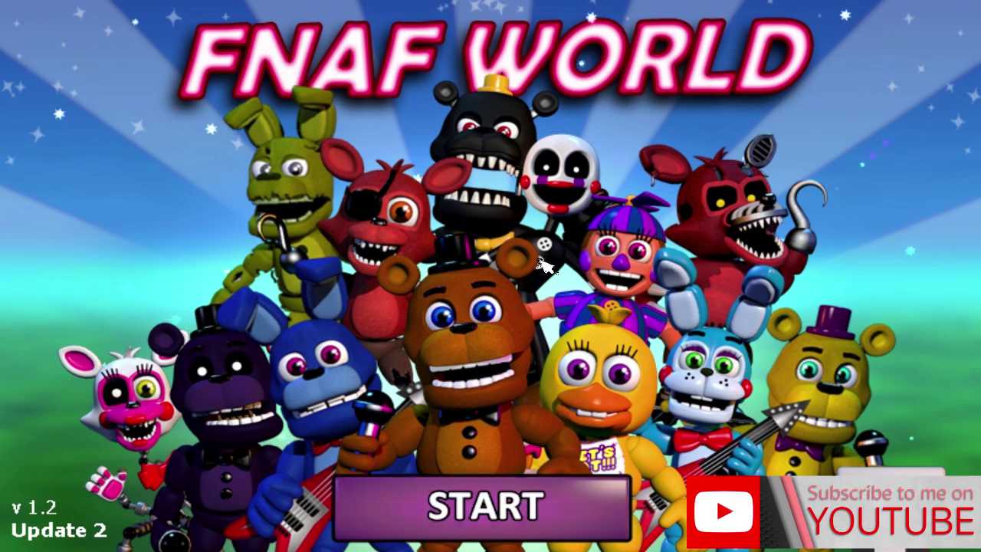
Step: Cycle through all open windows with the task switcher and bring the FNAF Games folder to the front
{"action": "key", "text": "alt+Tab"}
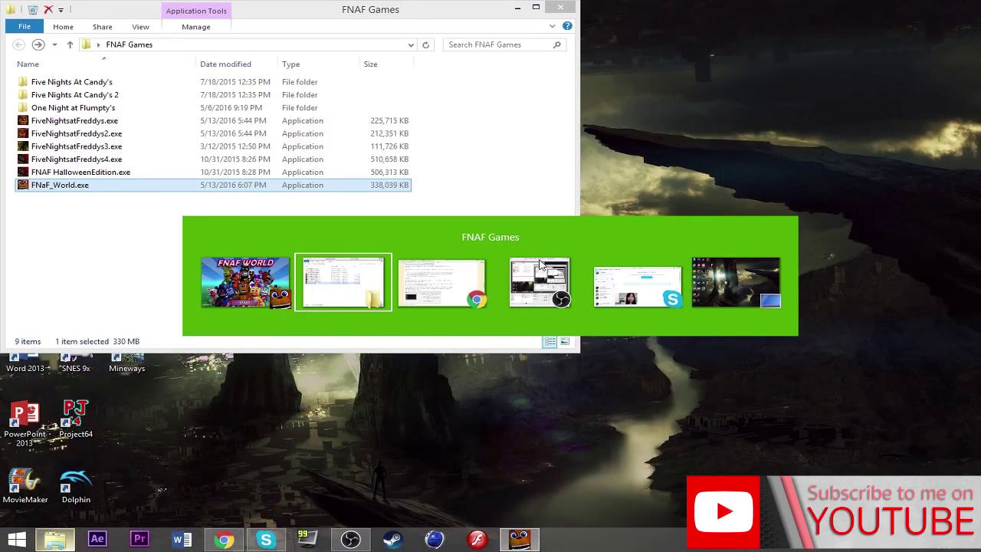
{"action": "key", "text": "Tab"}
{"action": "key", "text": "Tab"}
{"action": "key", "text": "Tab"}
{"action": "key", "text": "Tab"}
{"action": "key", "text": "Tab"}
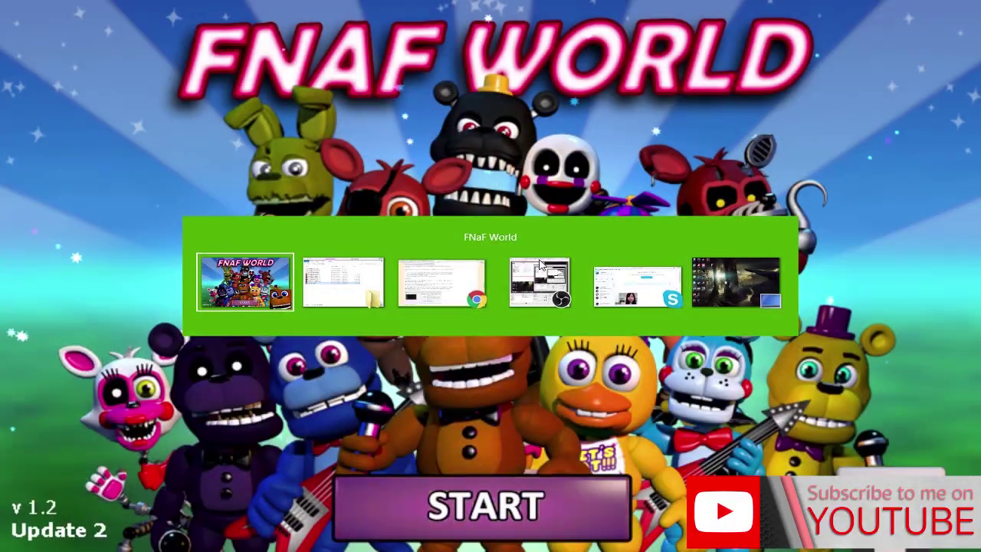
{"action": "key", "text": "Tab"}
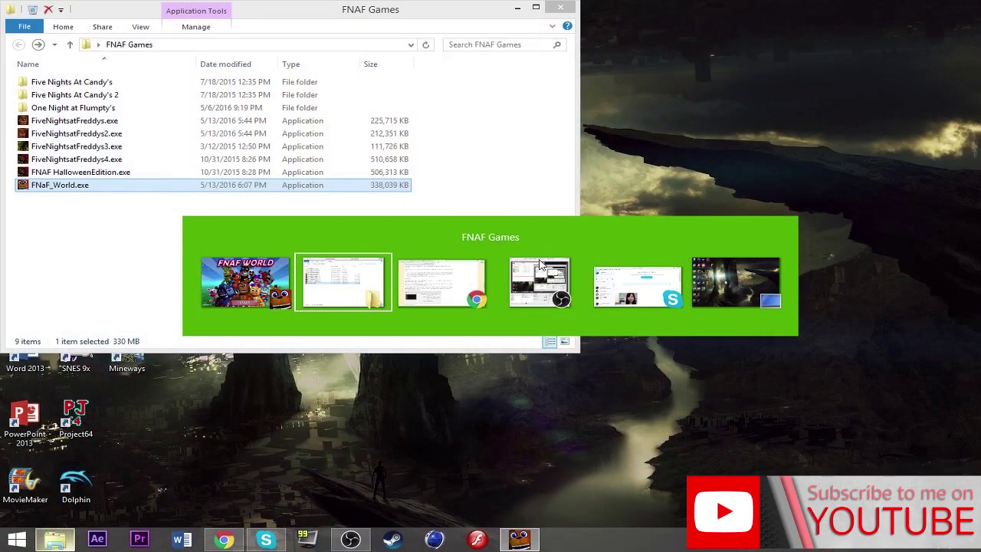
{"action": "key", "text": "alt"}
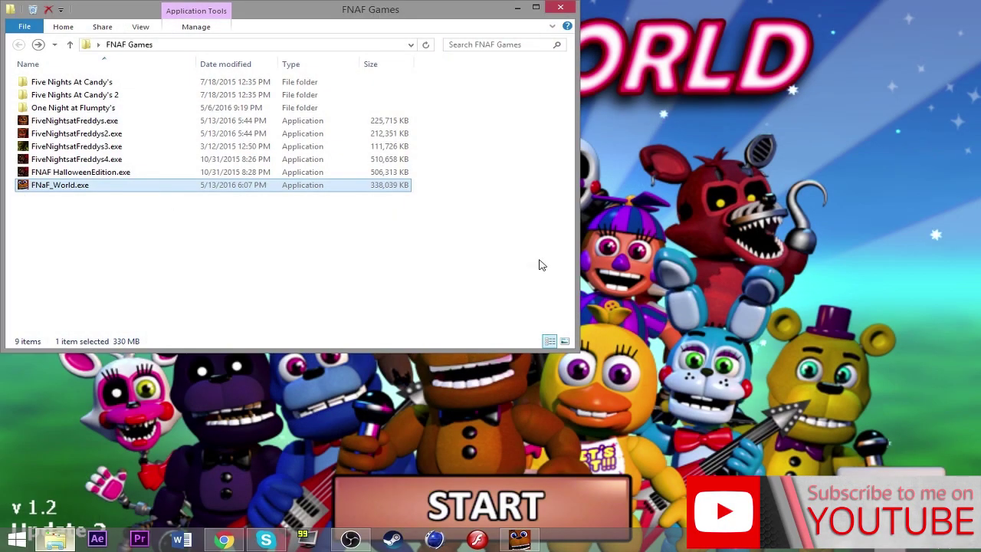
Step: Close the FNaF World game and minimize the FNAF Games folder window
{"action": "right_click", "coordinate": [529, 544]}
{"action": "left_click", "coordinate": [525, 509]}
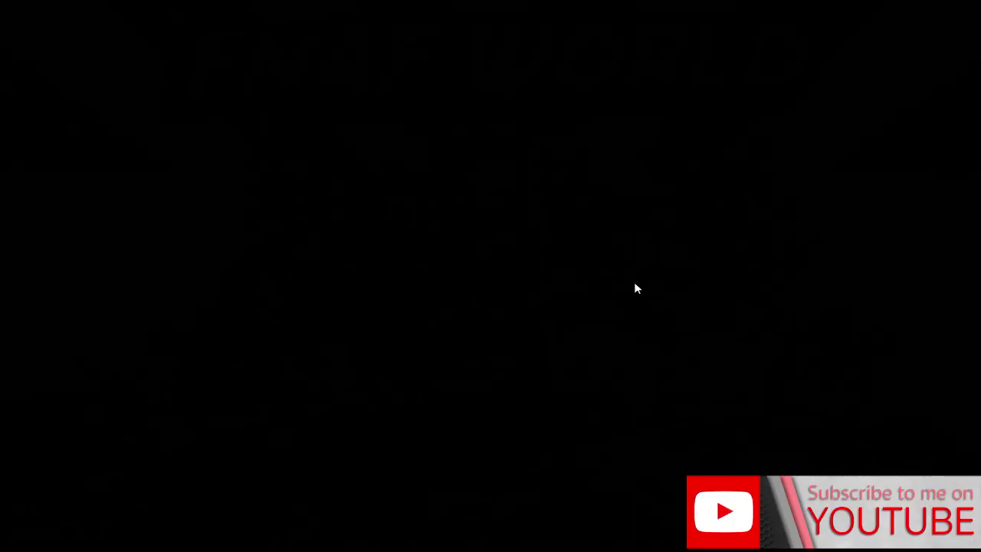
{"action": "left_click", "coordinate": [530, 8]}
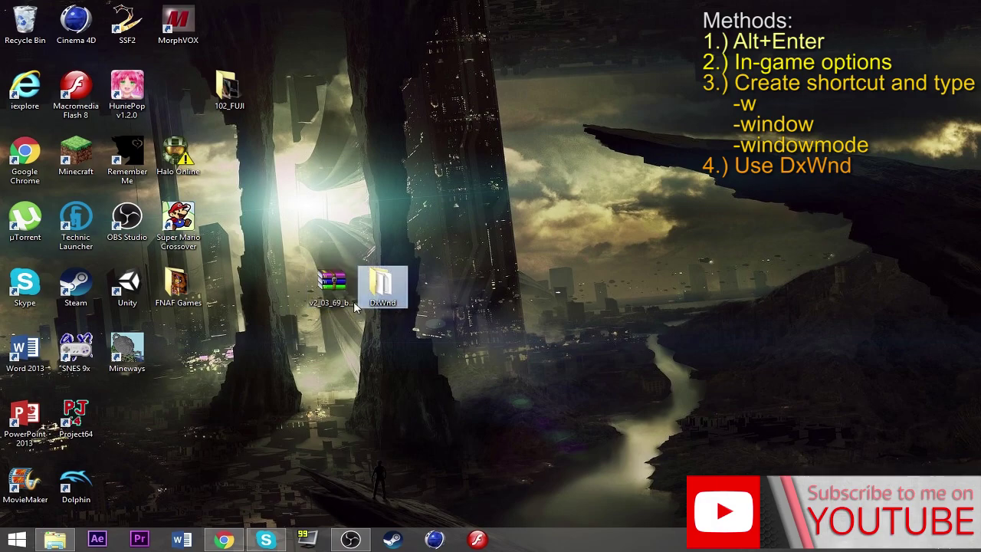
Step: Open the v2_03_69_build.rar archive on the desktop to examine its files, dismissing the WinRAR purchase reminder, and close the archive
{"action": "double_click", "coordinate": [350, 272]}
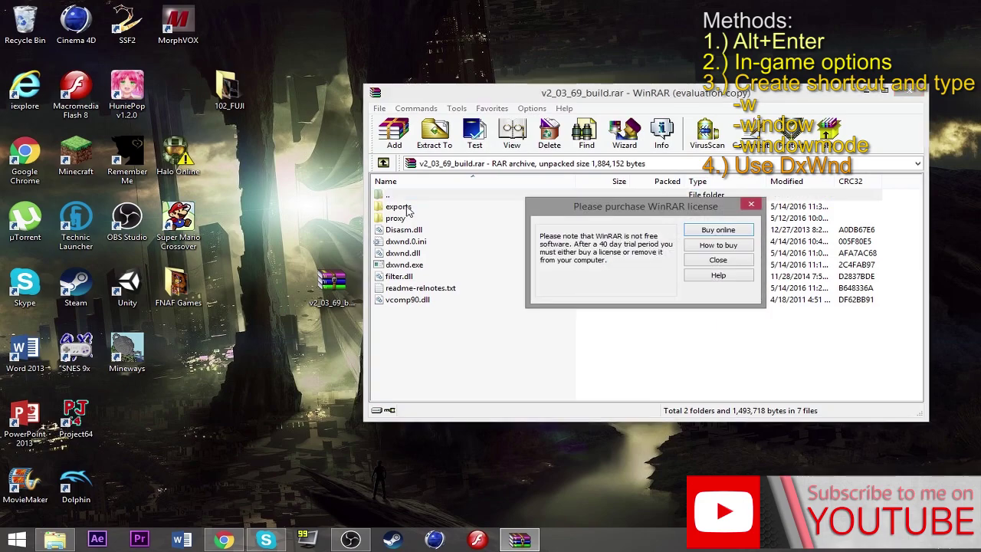
{"action": "left_click", "coordinate": [717, 260]}
{"action": "left_click", "coordinate": [414, 208]}
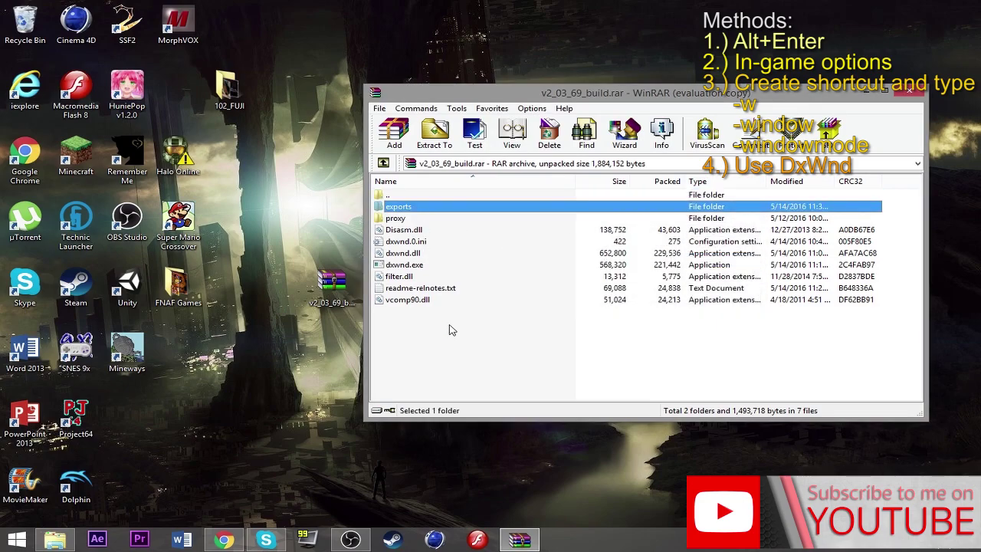
{"action": "left_click", "coordinate": [909, 92]}
Step: Launch dxwnd.exe from the DxWnd folder on the desktop and close the folder window
{"action": "double_click", "coordinate": [385, 288]}
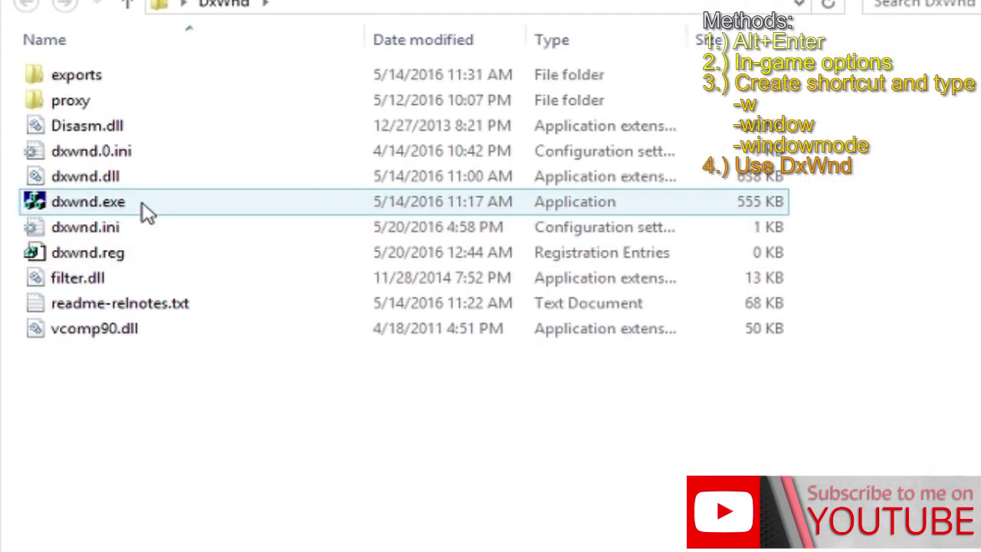
{"action": "double_click", "coordinate": [138, 203]}
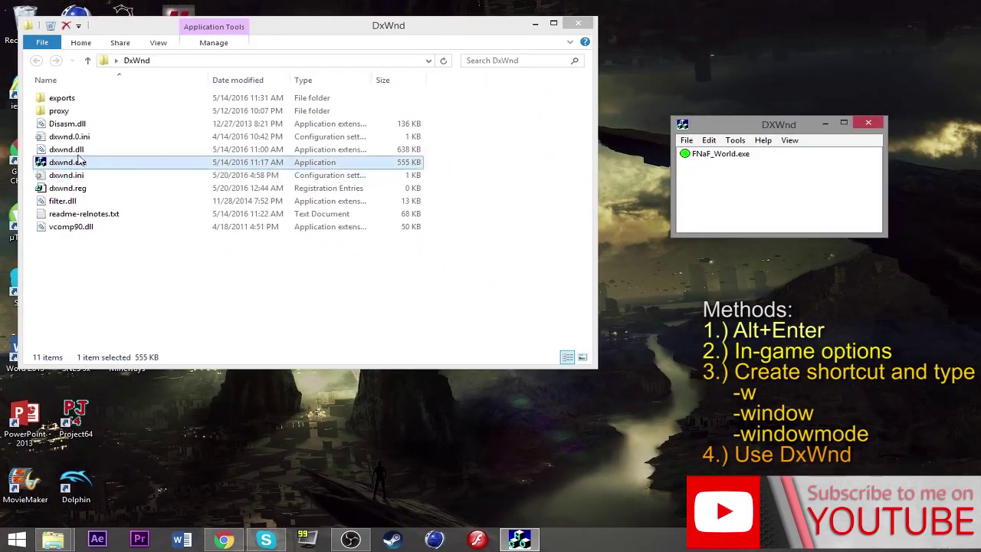
{"action": "left_click", "coordinate": [68, 97]}
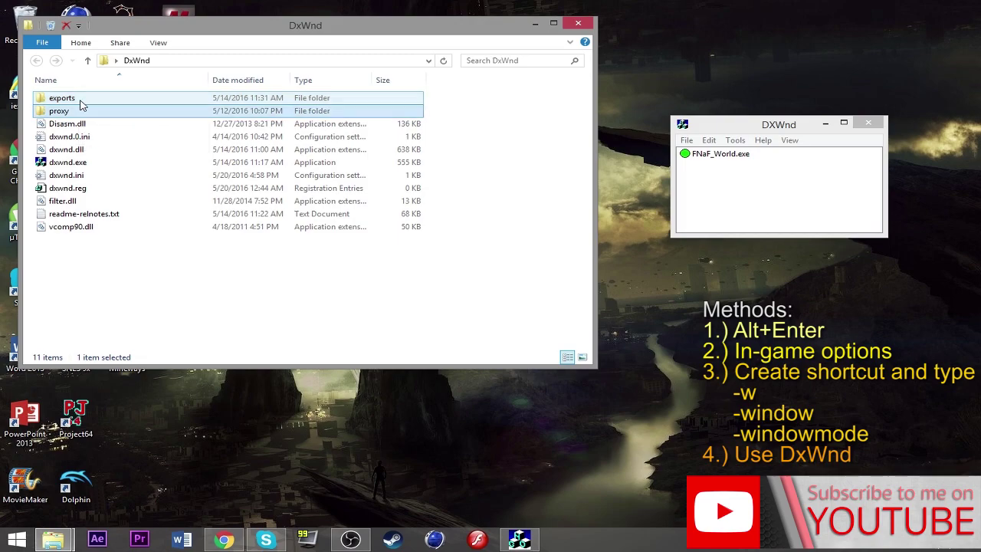
{"action": "left_click", "coordinate": [83, 112]}
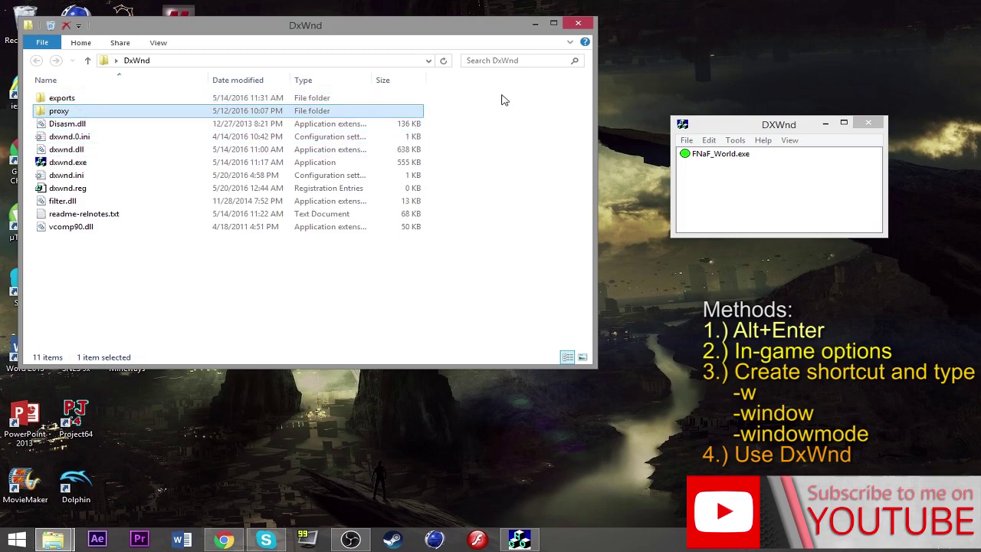
{"action": "left_click", "coordinate": [579, 25]}
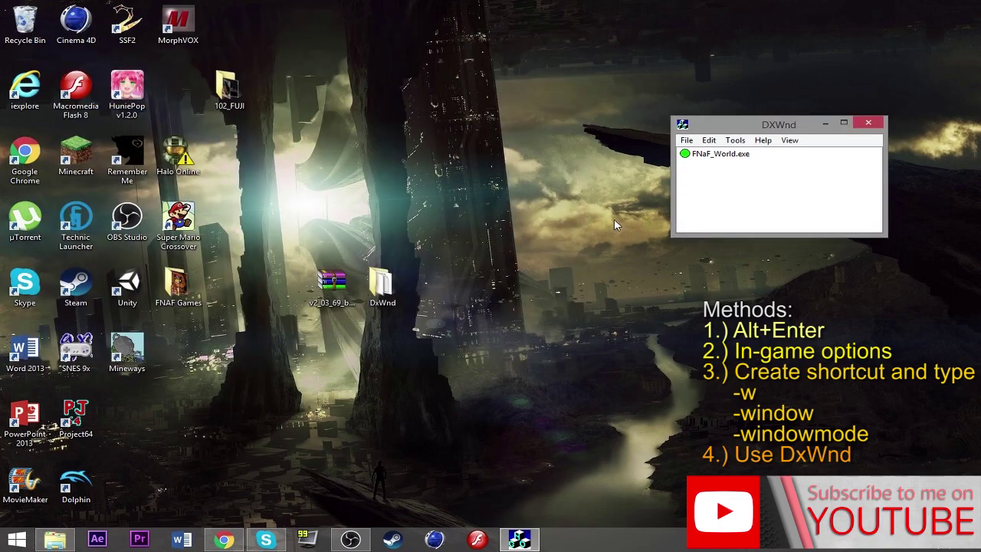
{"action": "right_click", "coordinate": [725, 157]}
{"action": "left_click", "coordinate": [774, 283]}
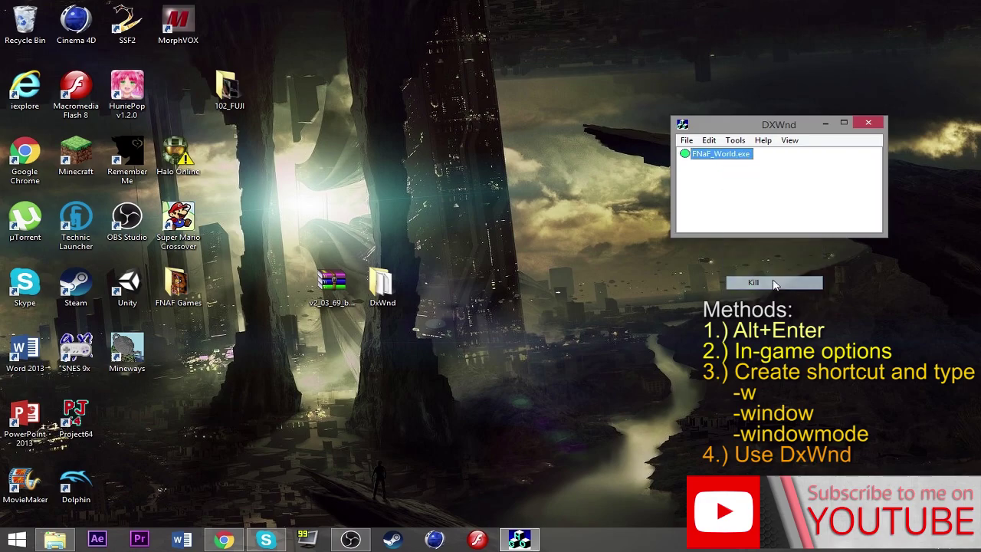
{"action": "left_click", "coordinate": [519, 302]}
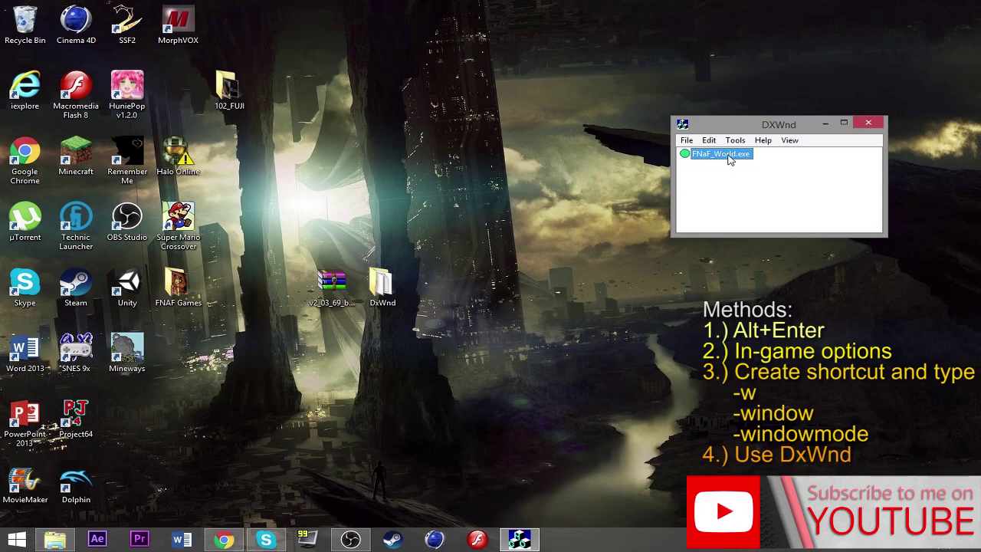
Step: Delete the FNaF_World.exe entry from the DXWnd program list
{"action": "right_click", "coordinate": [730, 159]}
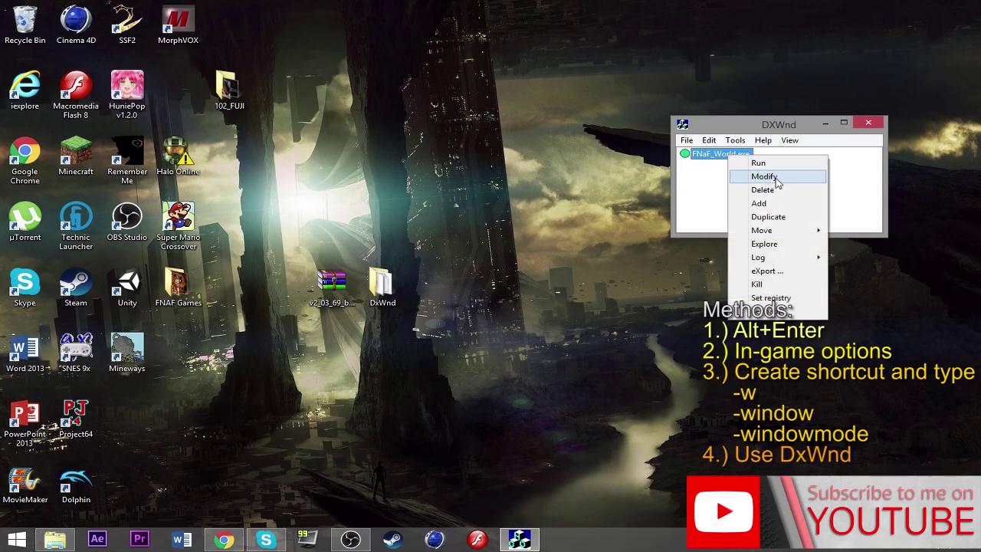
{"action": "left_click", "coordinate": [767, 189]}
{"action": "left_click", "coordinate": [469, 298]}
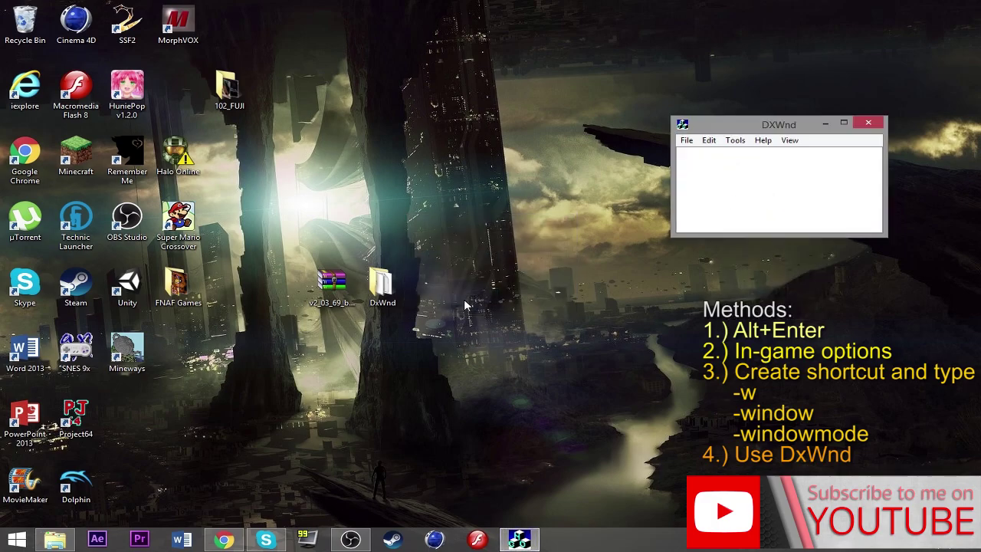
Step: Move the DXWnd window closer to the middle of the desktop and start adding a new program target
{"action": "left_click_drag", "start_coordinate": [790, 132], "coordinate": [693, 163]}
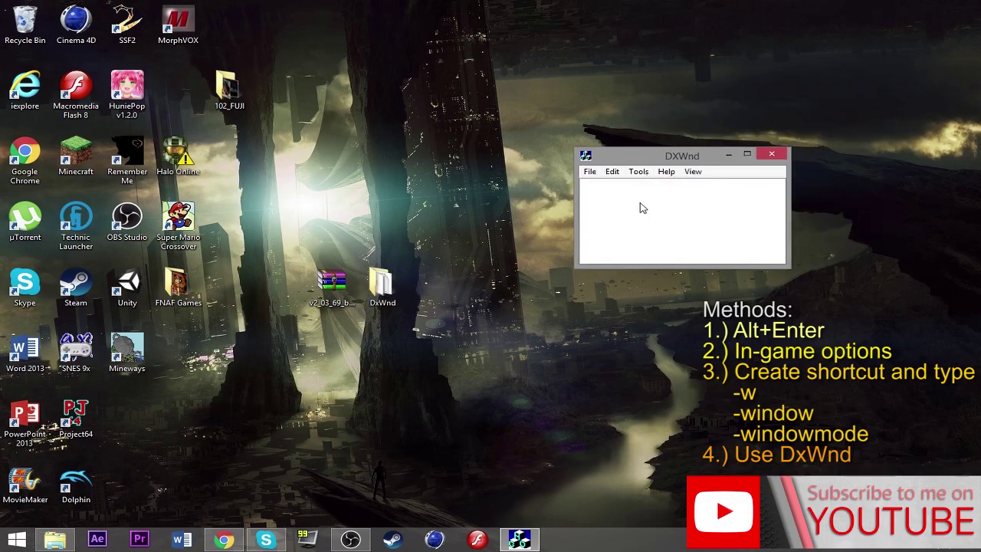
{"action": "left_click", "coordinate": [614, 172]}
{"action": "mouse_move", "coordinate": [594, 175]}
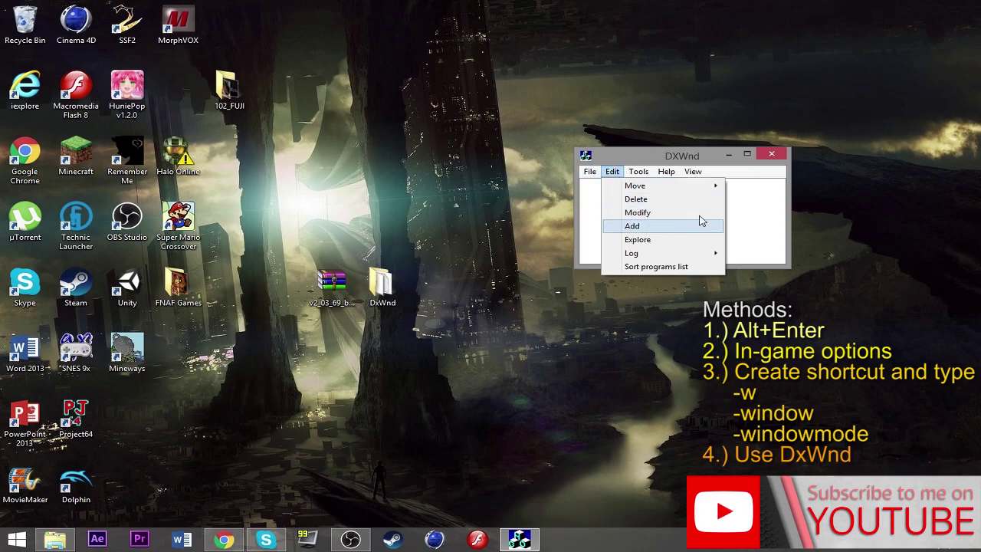
{"action": "left_click", "coordinate": [629, 212]}
{"action": "right_click", "coordinate": [626, 209]}
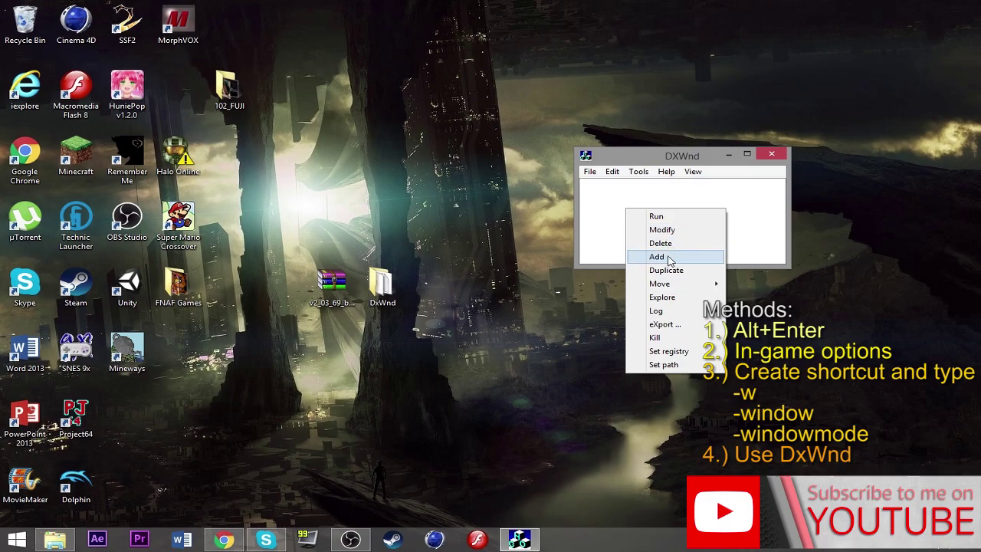
{"action": "left_click", "coordinate": [668, 259]}
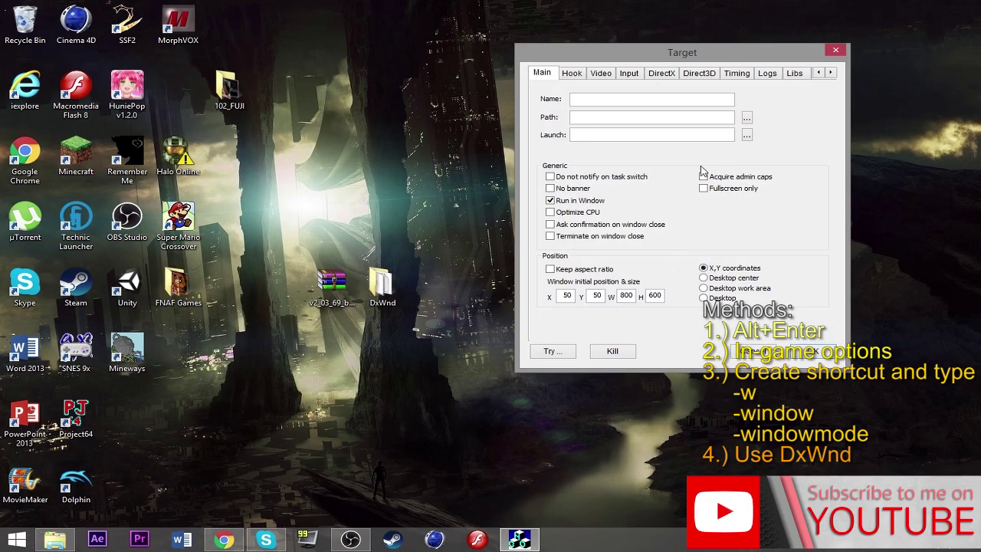
Step: Set the new target's path to FNaF_World.exe in the FNAF Games folder and check the end of the path
{"action": "left_click", "coordinate": [629, 115]}
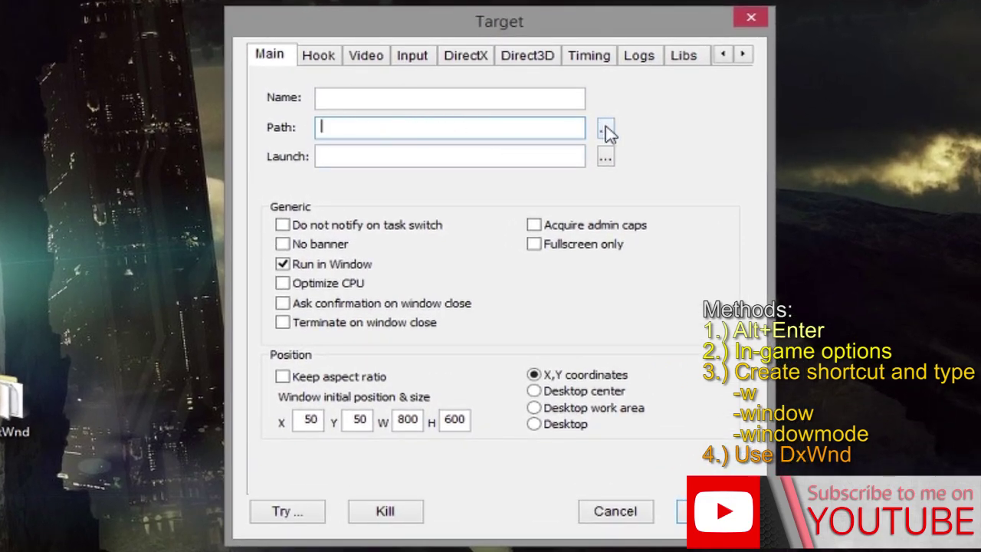
{"action": "left_click", "coordinate": [606, 130]}
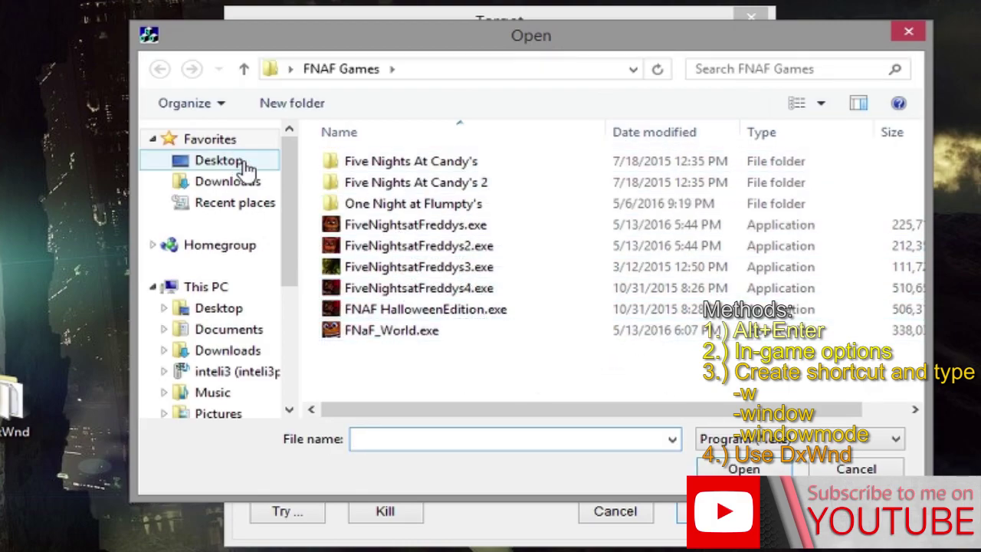
{"action": "scroll", "coordinate": [214, 269], "scroll_direction": "down", "scroll_amount": 4}
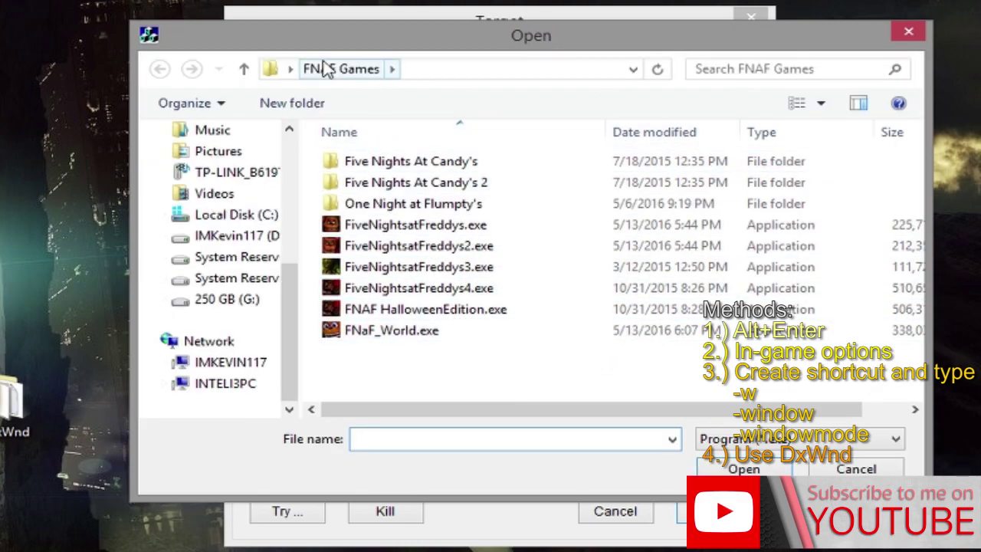
{"action": "left_click_drag", "start_coordinate": [291, 307], "coordinate": [290, 211]}
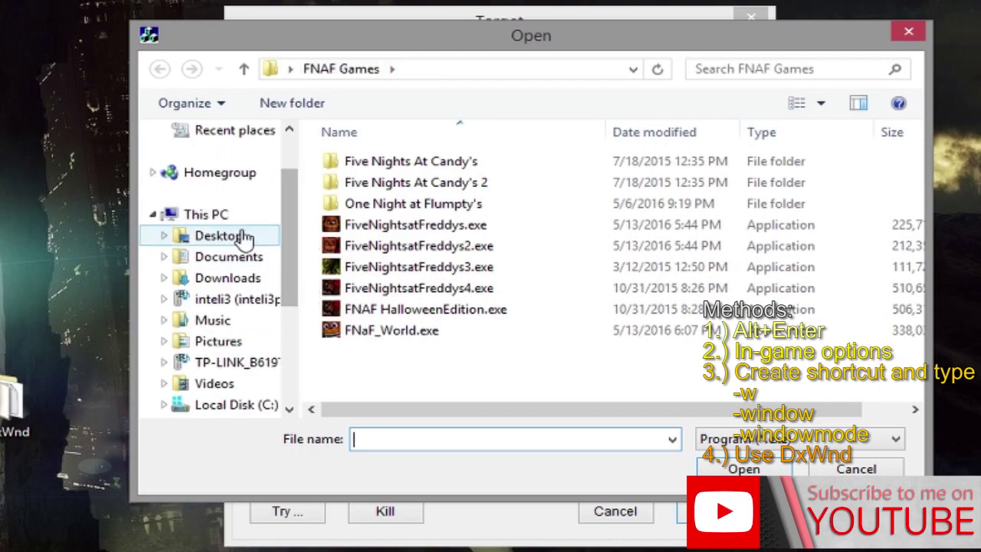
{"action": "double_click", "coordinate": [452, 337]}
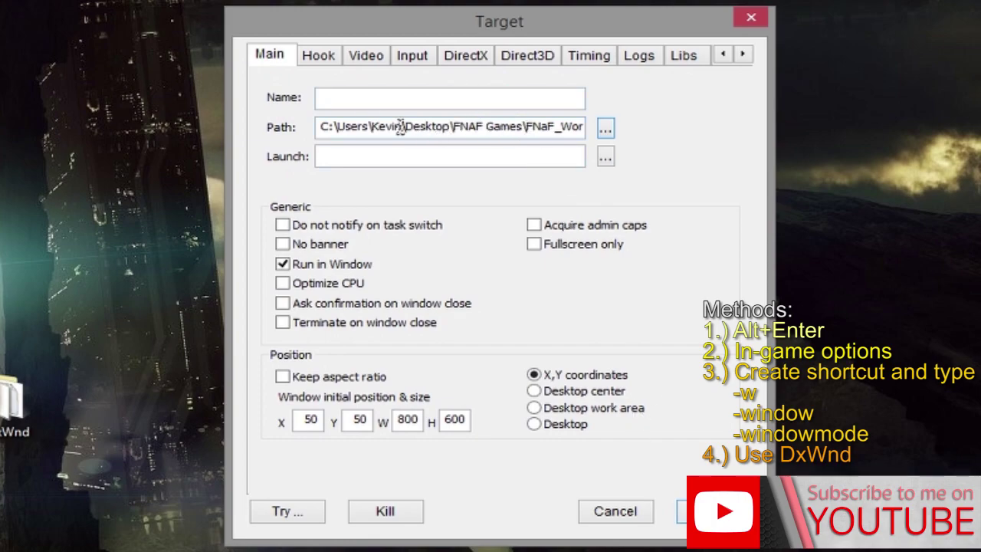
{"action": "left_click_drag", "start_coordinate": [559, 125], "coordinate": [674, 136]}
{"action": "left_click", "coordinate": [537, 129]}
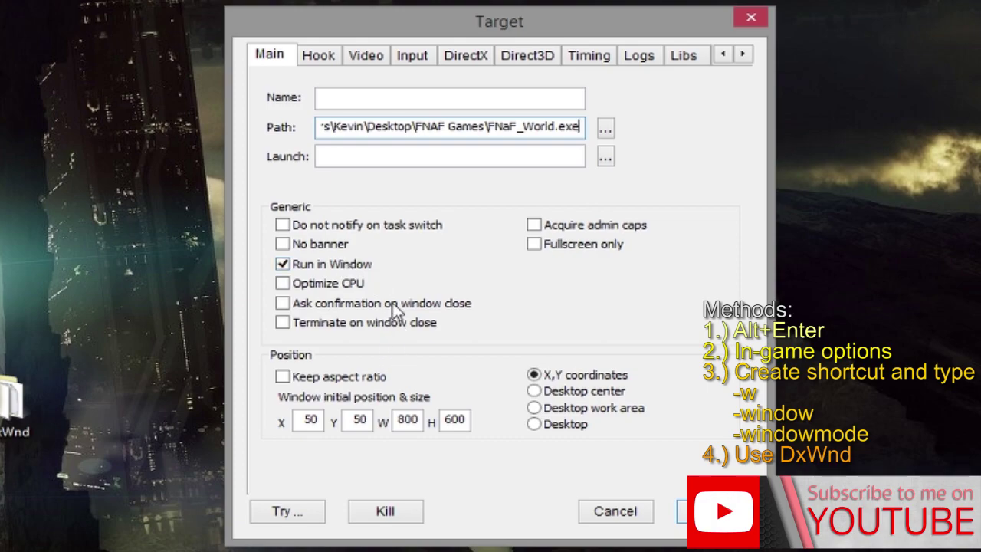
Step: Enable Keep aspect ratio for the target's window and review its DirectX and Input settings
{"action": "left_click", "coordinate": [283, 377]}
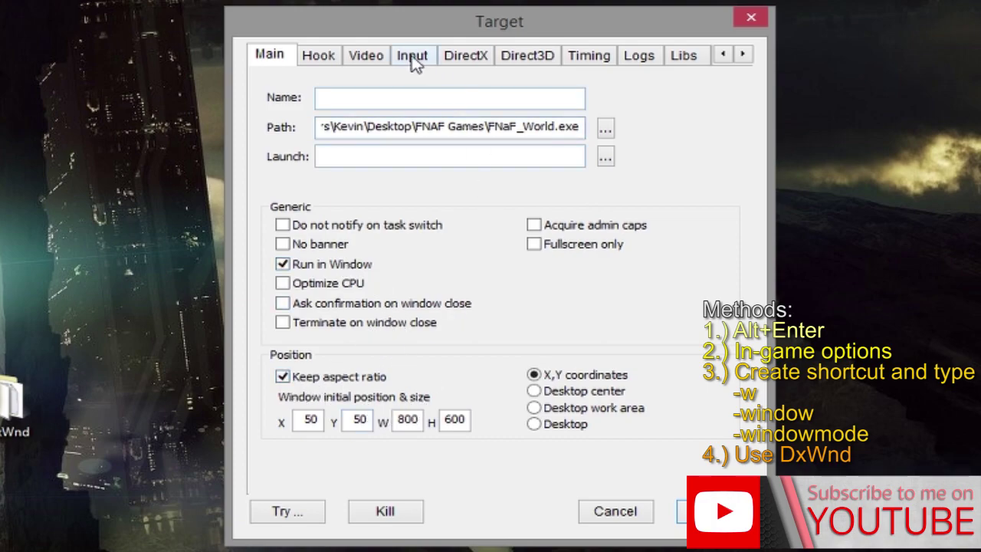
{"action": "left_click", "coordinate": [472, 62]}
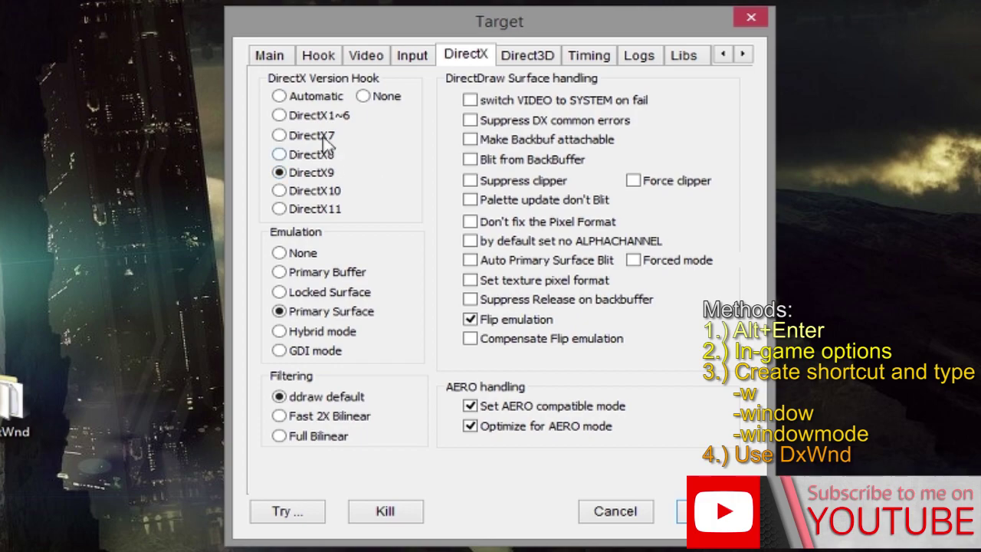
{"action": "left_click", "coordinate": [413, 56]}
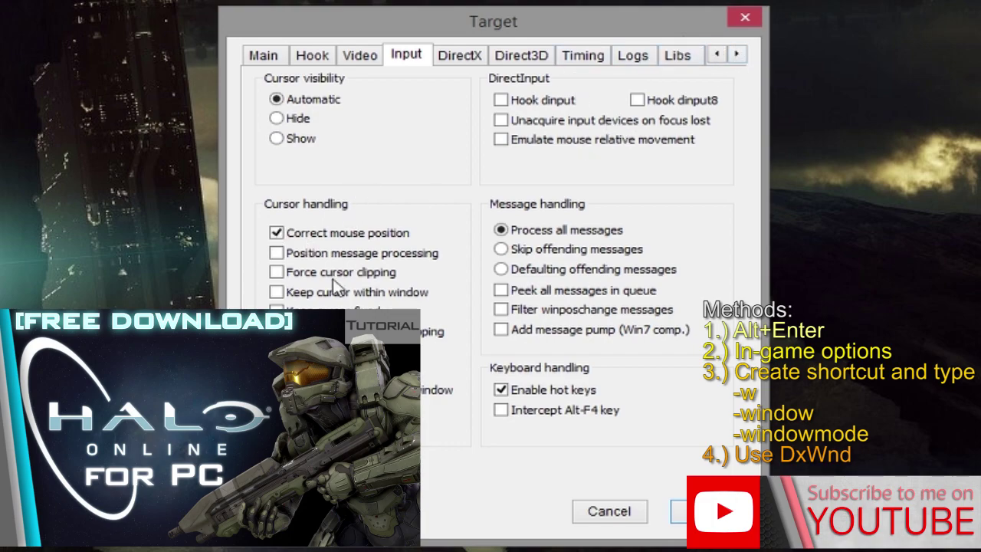
Step: Review the new target's Video, Main, DirectX, Input and Hook settings and save the FNaF_World.exe target
{"action": "left_click", "coordinate": [359, 56]}
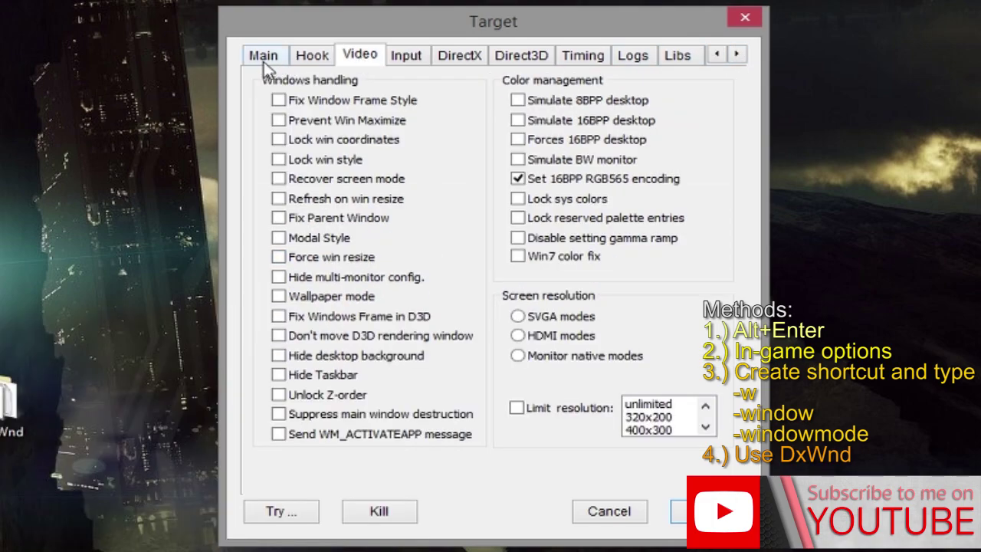
{"action": "left_click", "coordinate": [263, 56]}
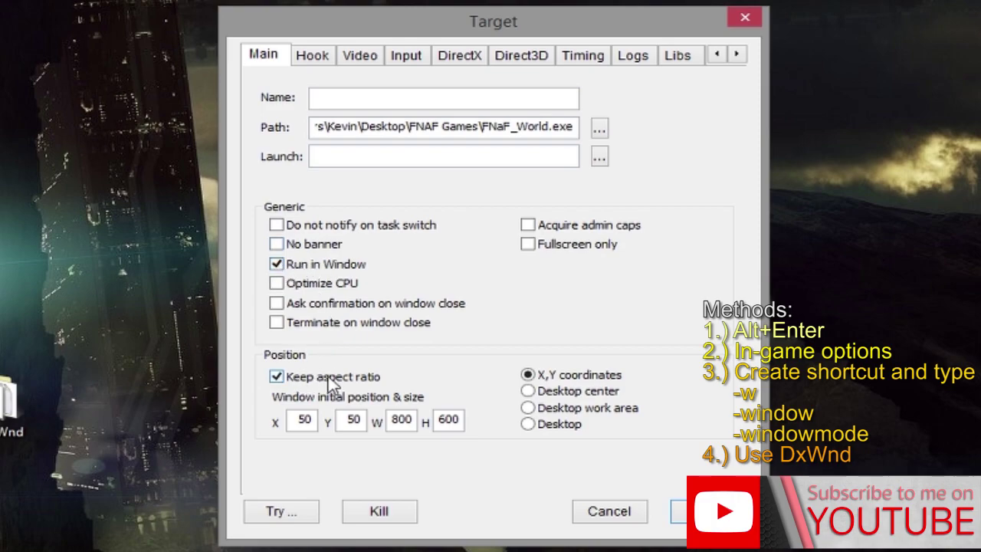
{"action": "left_click", "coordinate": [462, 66]}
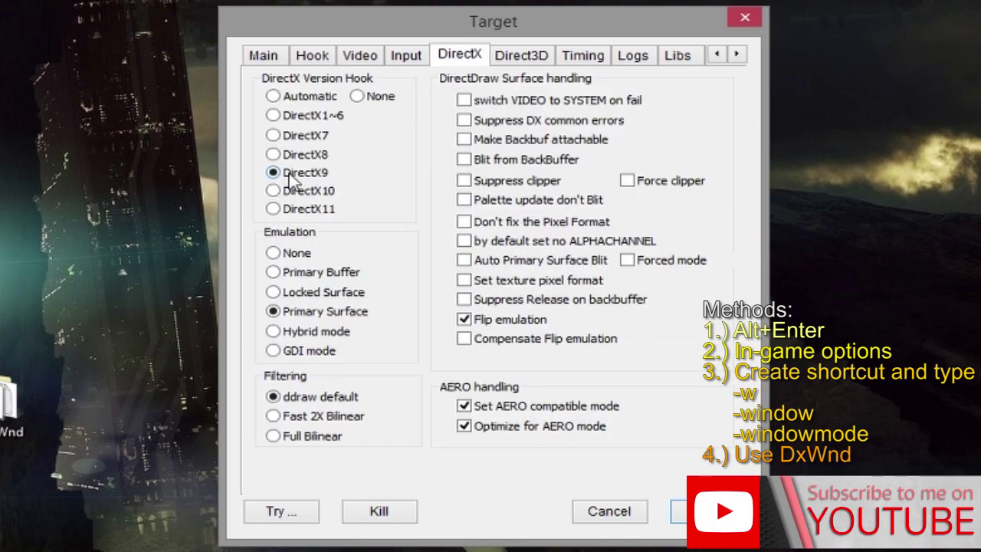
{"action": "left_click", "coordinate": [404, 62]}
{"action": "left_click", "coordinate": [354, 66]}
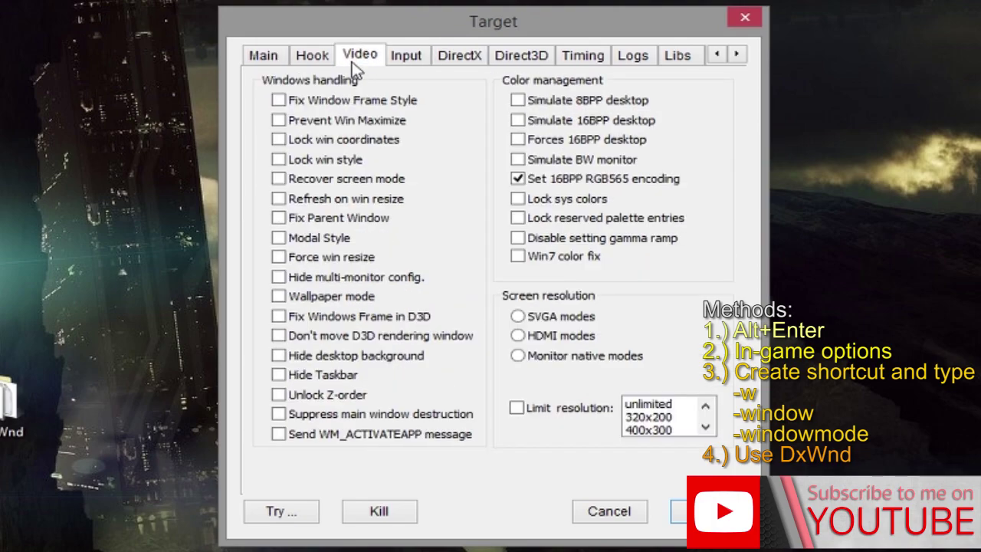
{"action": "left_click", "coordinate": [315, 58]}
{"action": "left_click", "coordinate": [276, 57]}
{"action": "left_click", "coordinate": [360, 58]}
{"action": "left_click", "coordinate": [677, 506]}
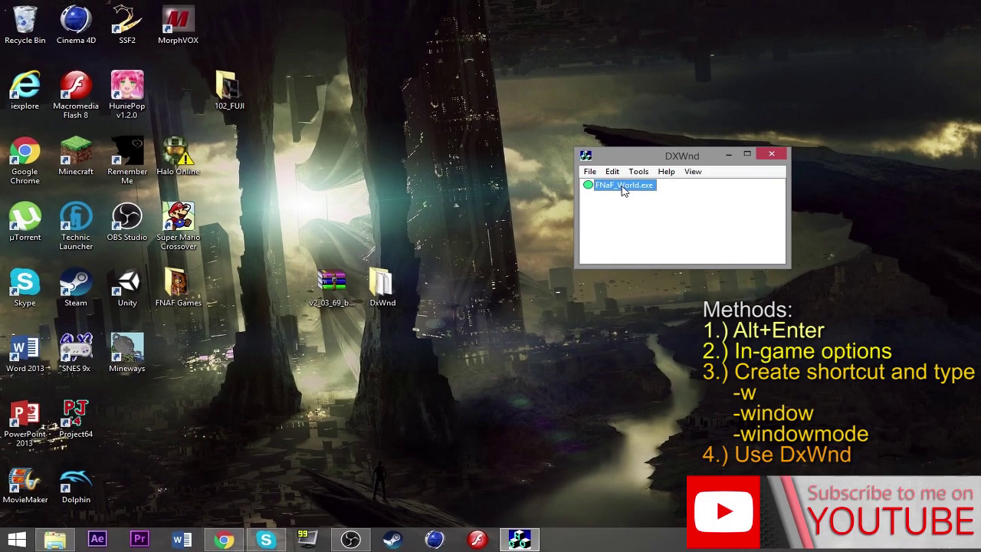
Step: Launch FNaF_World.exe from the FNAF Games folder to test the windowed target, and minimize the folder window
{"action": "right_click", "coordinate": [397, 247]}
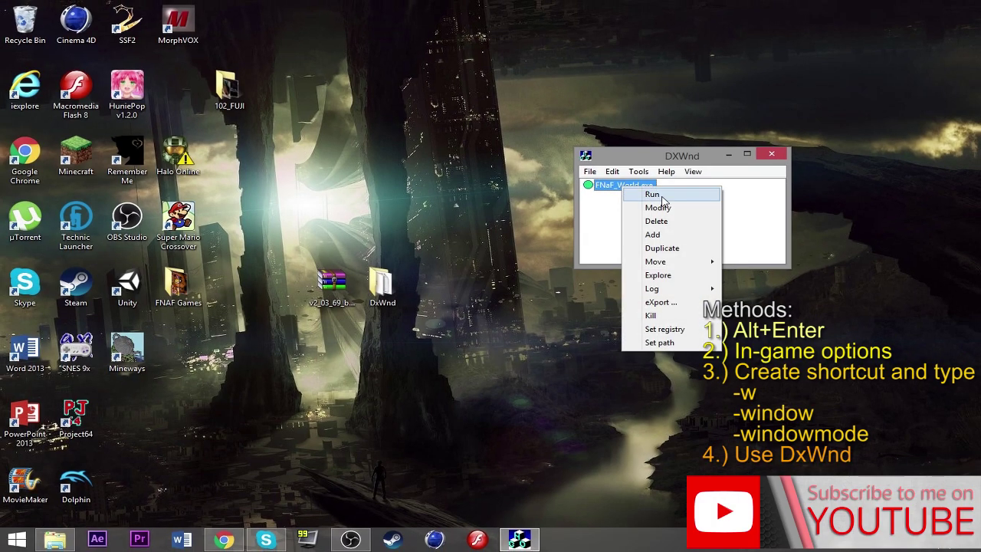
{"action": "left_click", "coordinate": [652, 195]}
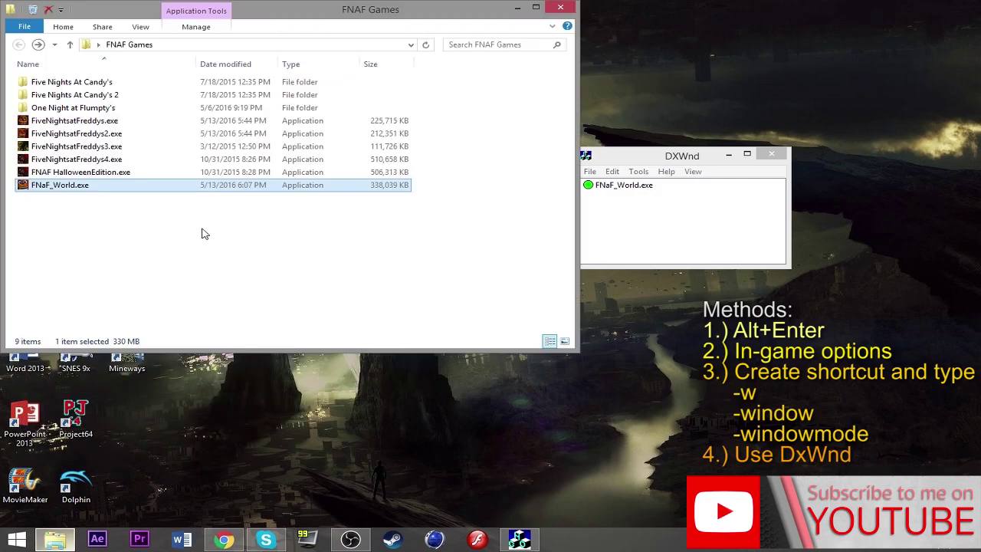
{"action": "double_click", "coordinate": [95, 188]}
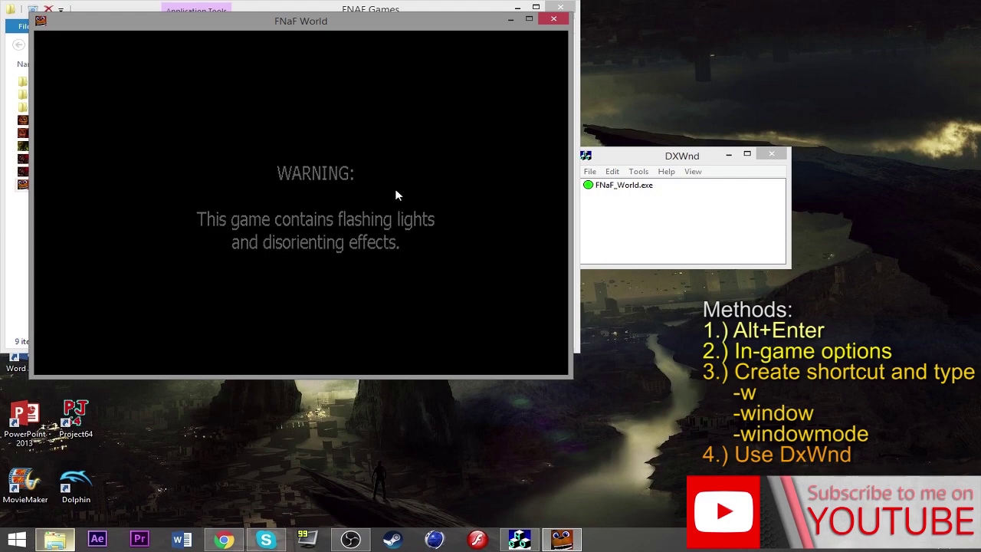
{"action": "left_click", "coordinate": [516, 9]}
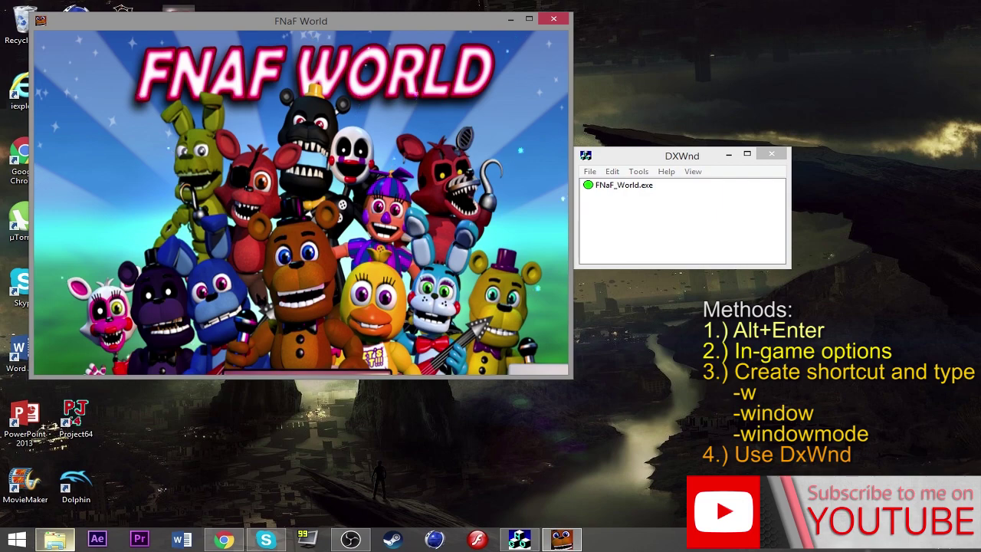
Step: Try to widen the FNaF World game window by its side edge
{"action": "right_click", "coordinate": [908, 539]}
{"action": "key", "text": "Escape"}
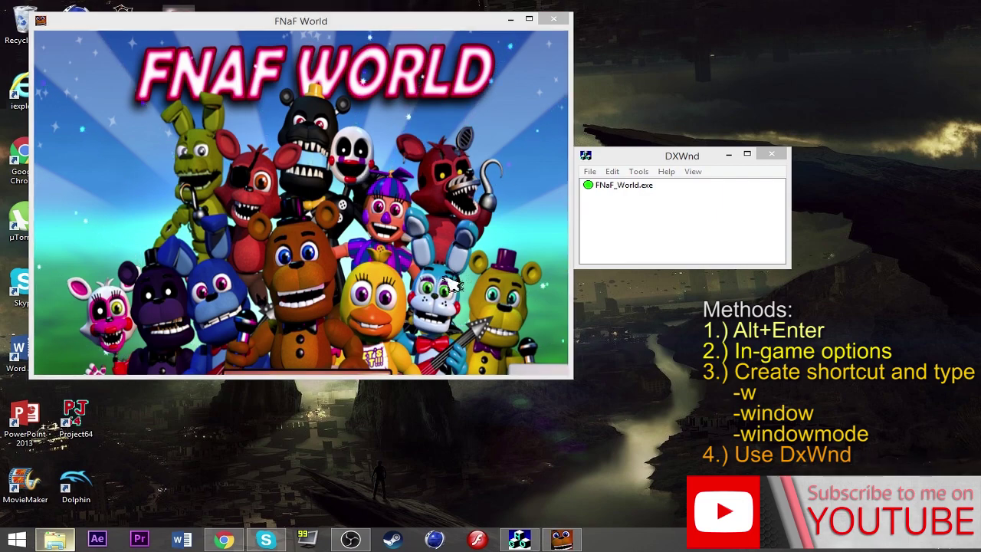
{"action": "left_click_drag", "start_coordinate": [571, 339], "coordinate": [618, 341]}
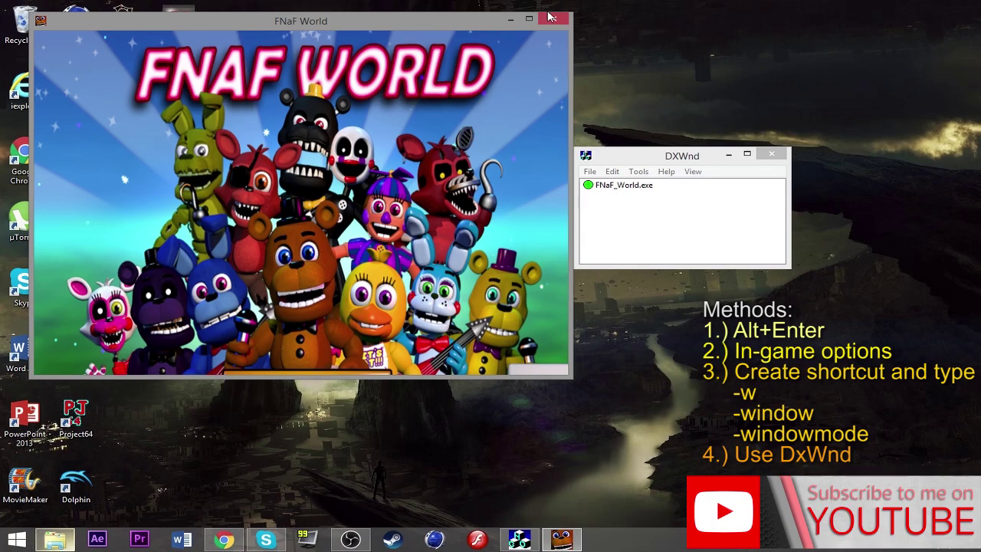
Step: Modify the FNaF_World.exe target to use Fix Window Frame Style, Refresh on win resize, Fix Parent Window, Force win resize and SVGA modes
{"action": "right_click", "coordinate": [617, 184]}
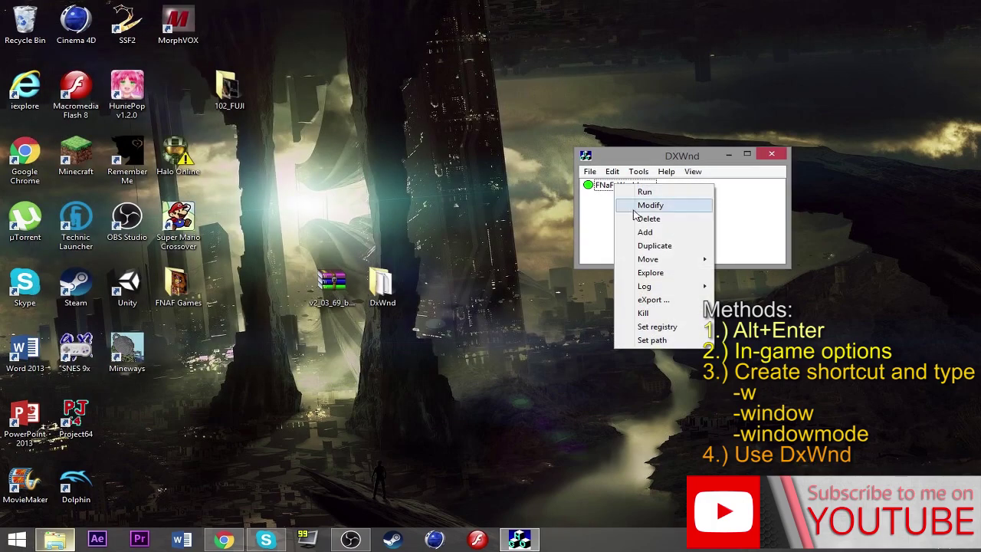
{"action": "left_click", "coordinate": [654, 205]}
{"action": "right_click", "coordinate": [617, 187]}
{"action": "left_click", "coordinate": [665, 205]}
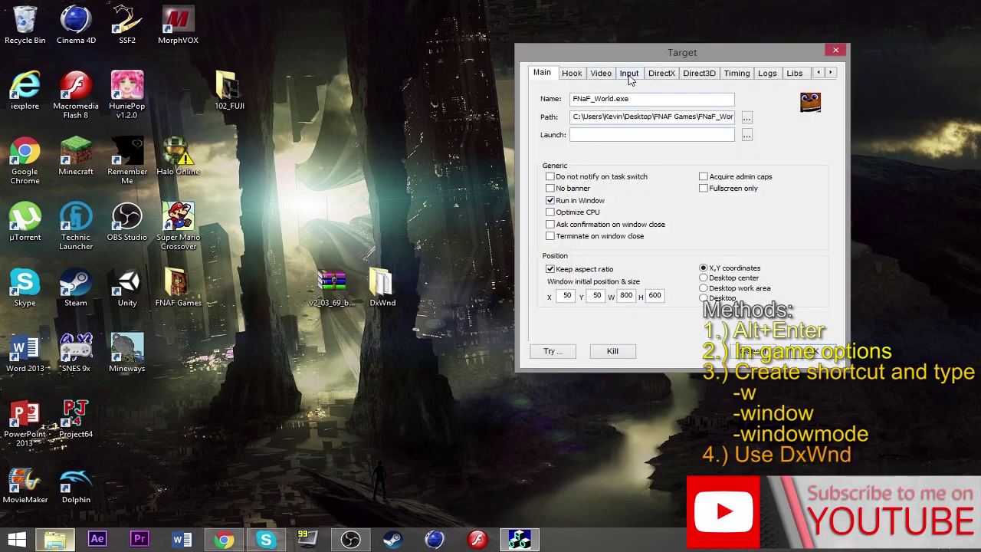
{"action": "left_click", "coordinate": [601, 74]}
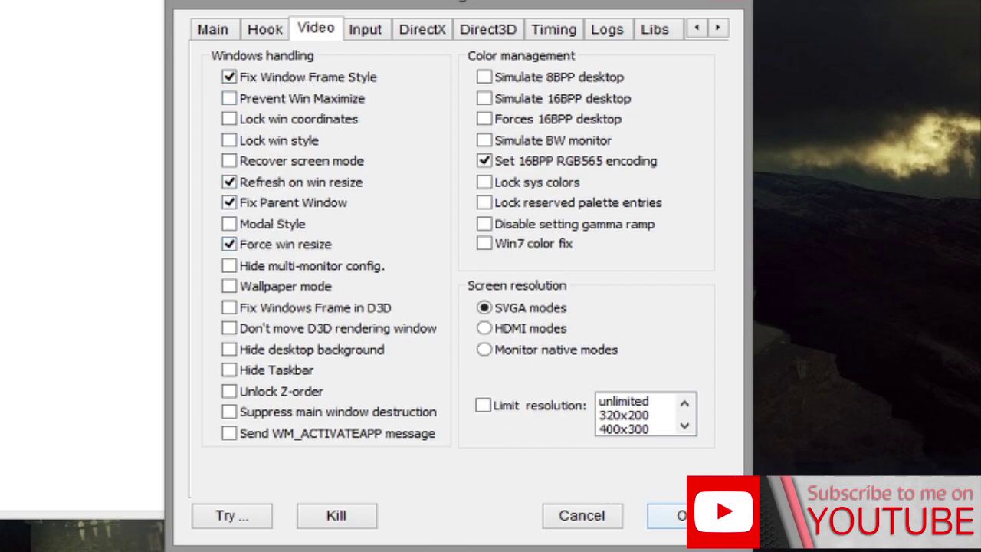
{"action": "key", "text": "Return"}
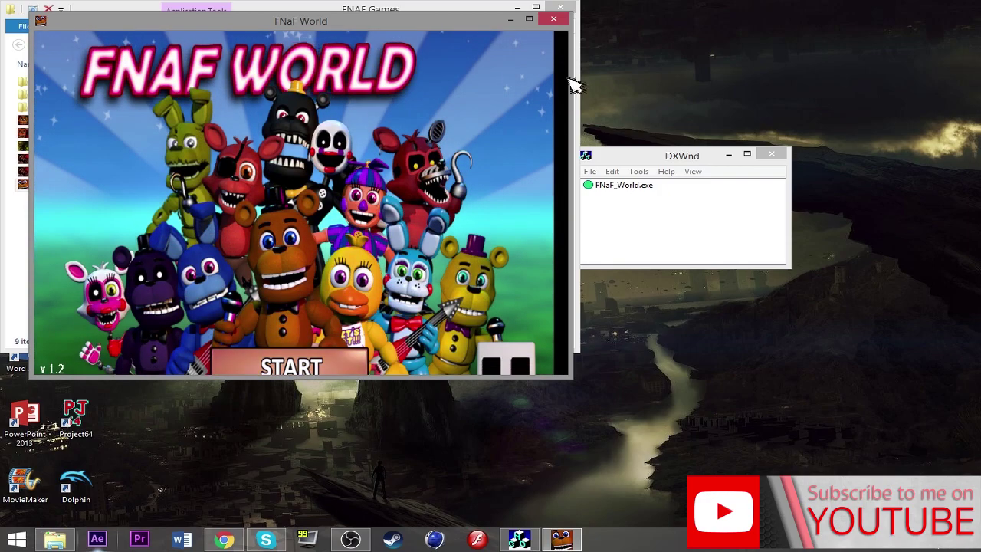
Step: Test resizing the FNaF World window by making it narrower and wider, and close the game
{"action": "left_click_drag", "start_coordinate": [577, 325], "coordinate": [529, 334]}
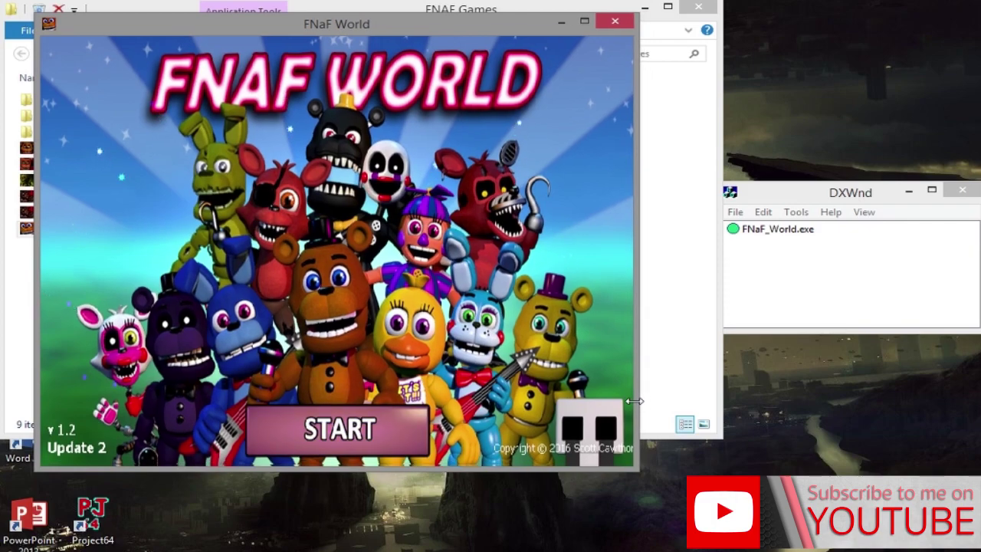
{"action": "left_click_drag", "start_coordinate": [634, 400], "coordinate": [639, 399]}
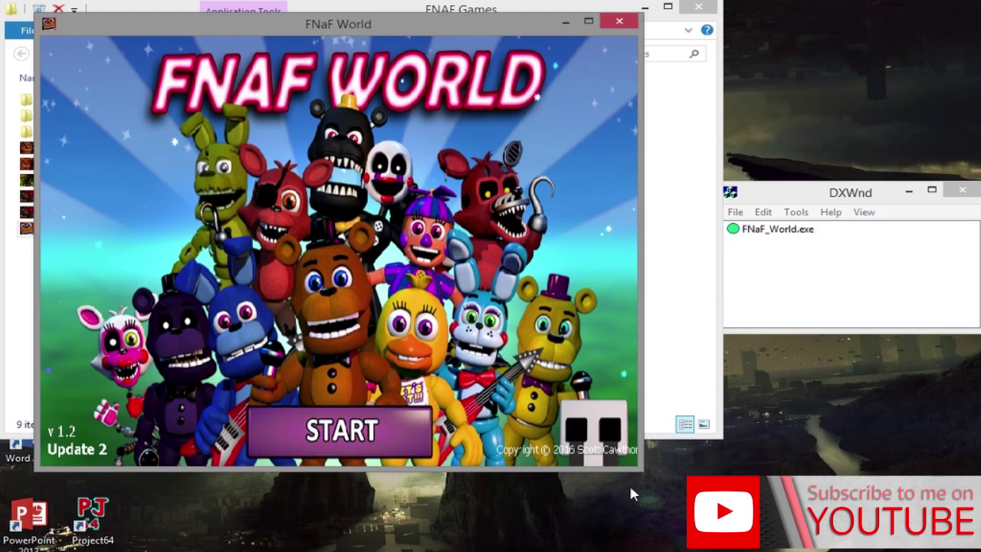
{"action": "left_click_drag", "start_coordinate": [643, 427], "coordinate": [577, 417]}
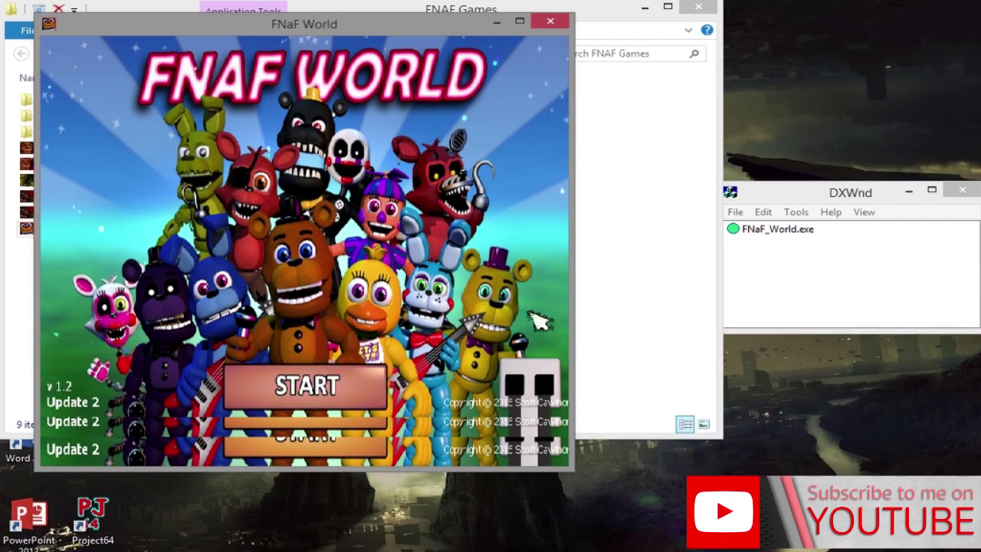
{"action": "left_click_drag", "start_coordinate": [571, 336], "coordinate": [642, 340]}
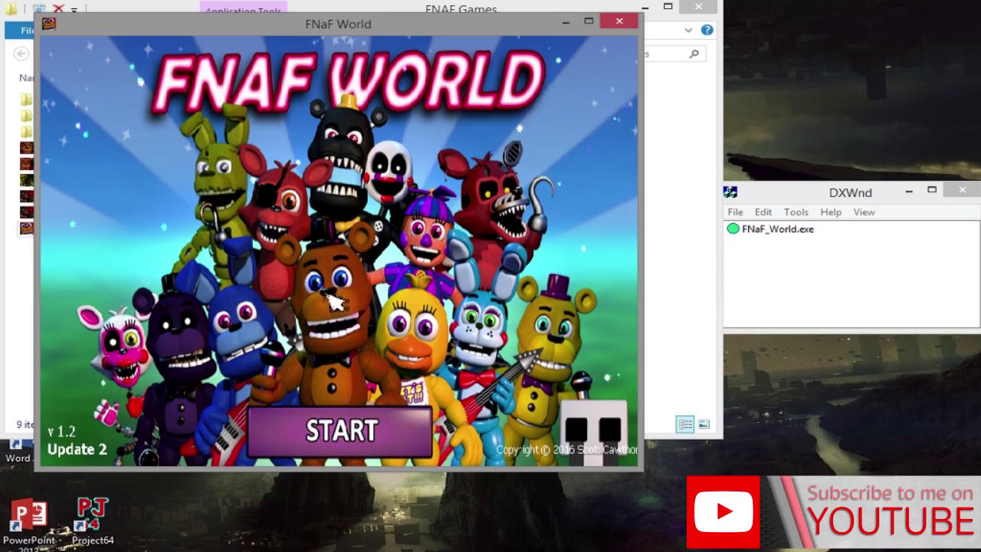
{"action": "left_click", "coordinate": [619, 21]}
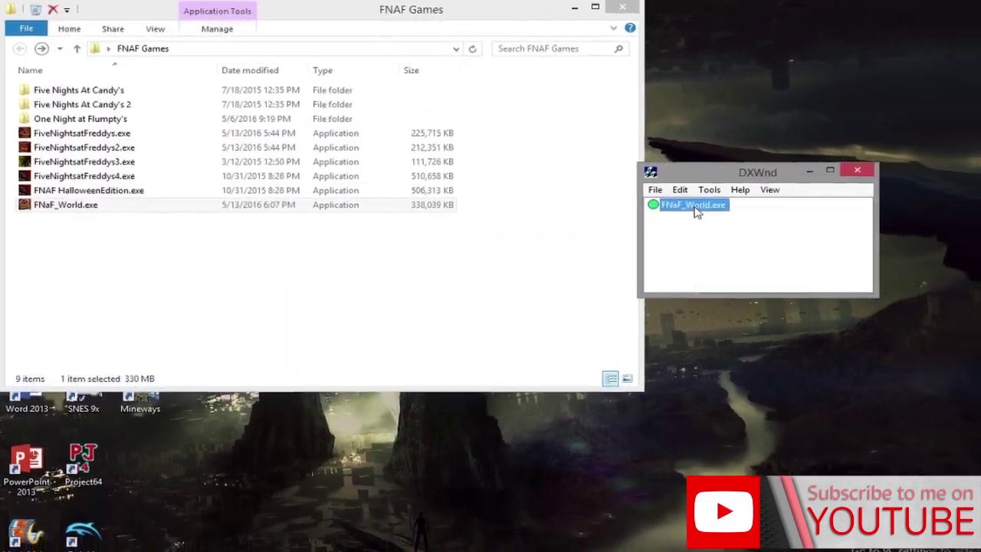
Step: Reopen the FNaF_World.exe target's settings, review its Video and Main options, and accept them
{"action": "right_click", "coordinate": [776, 229]}
{"action": "left_click", "coordinate": [823, 259]}
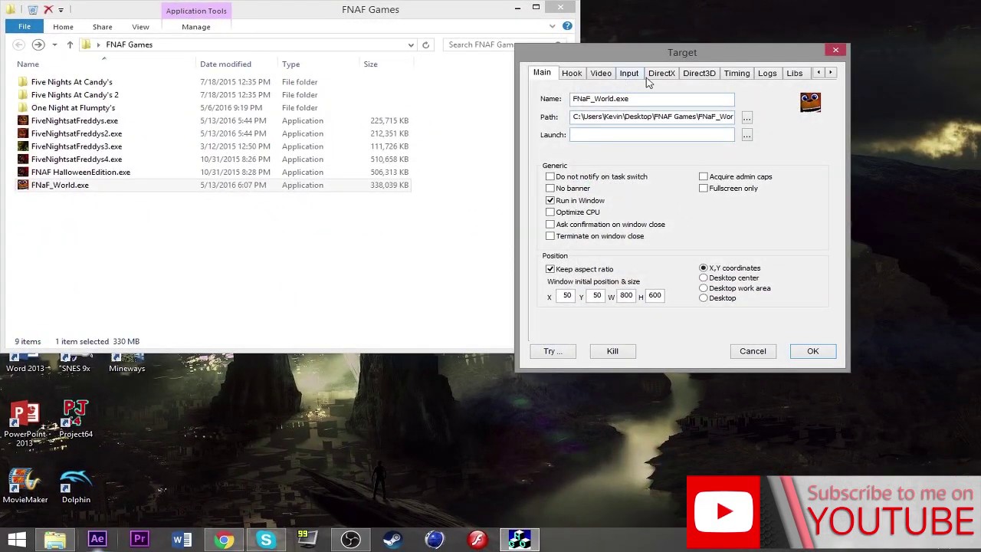
{"action": "left_click", "coordinate": [604, 74]}
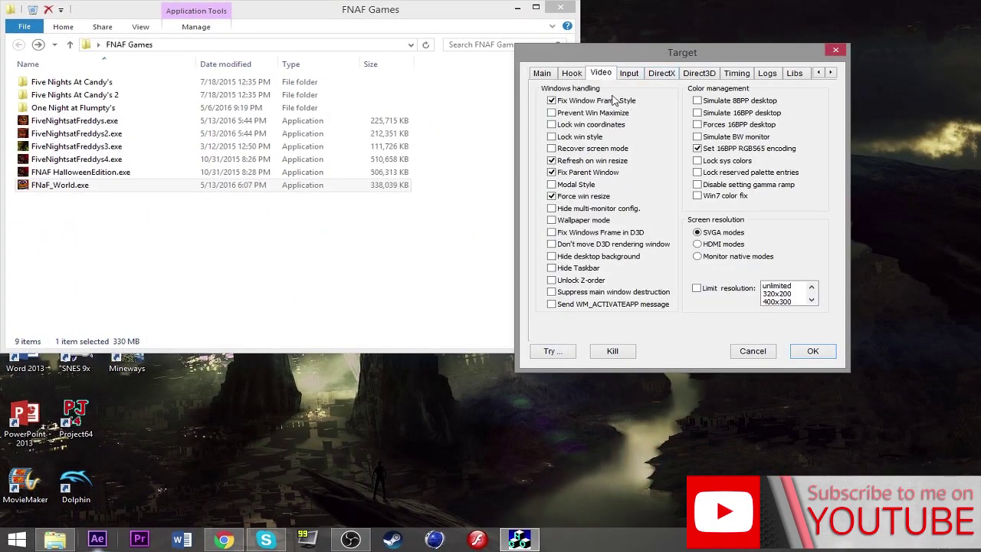
{"action": "left_click", "coordinate": [546, 74]}
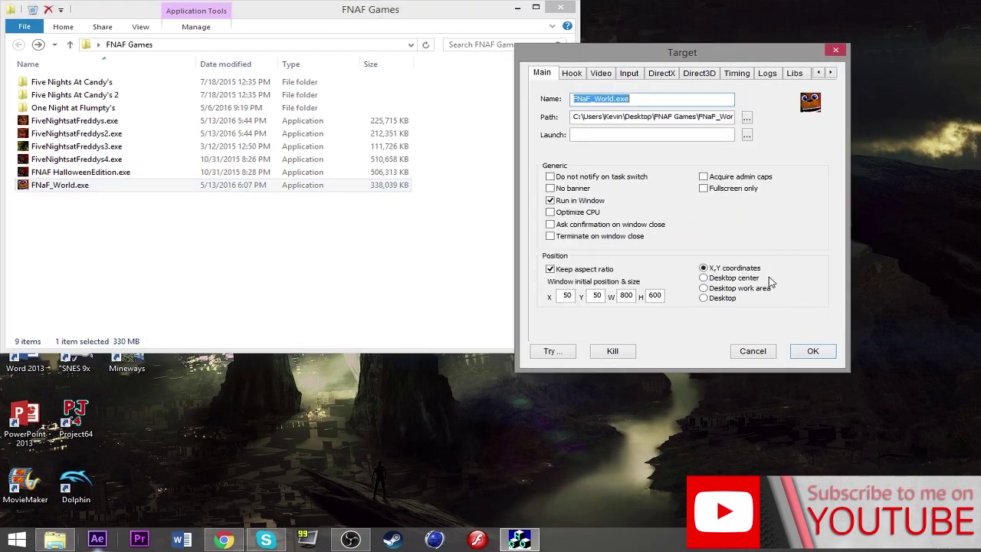
{"action": "left_click", "coordinate": [814, 351]}
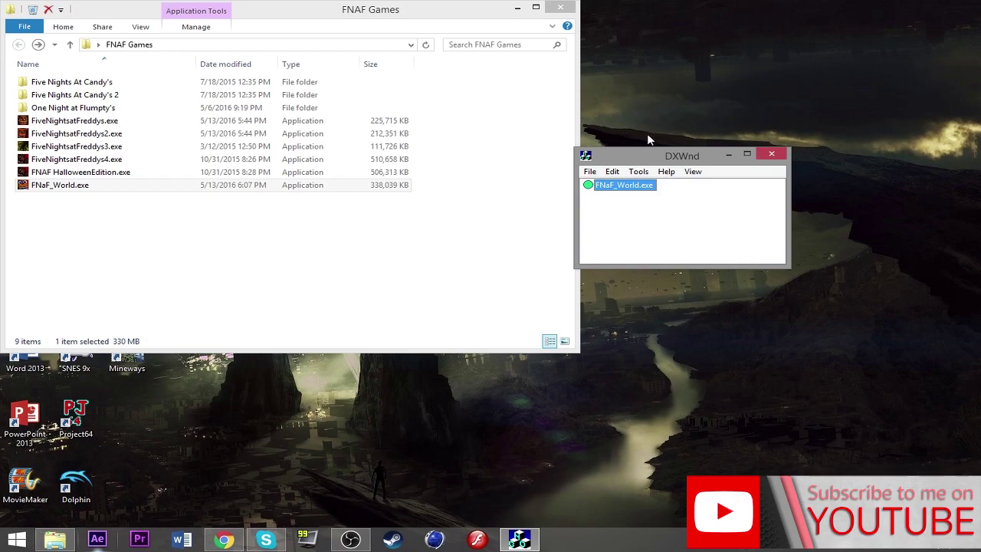
{"action": "left_click_drag", "start_coordinate": [653, 158], "coordinate": [655, 159]}
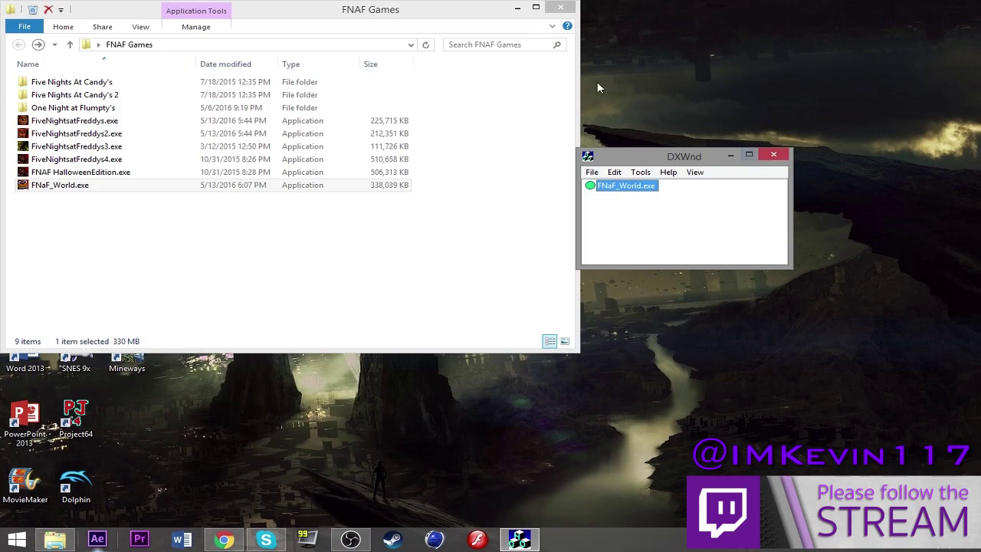
{"action": "left_click", "coordinate": [171, 187]}
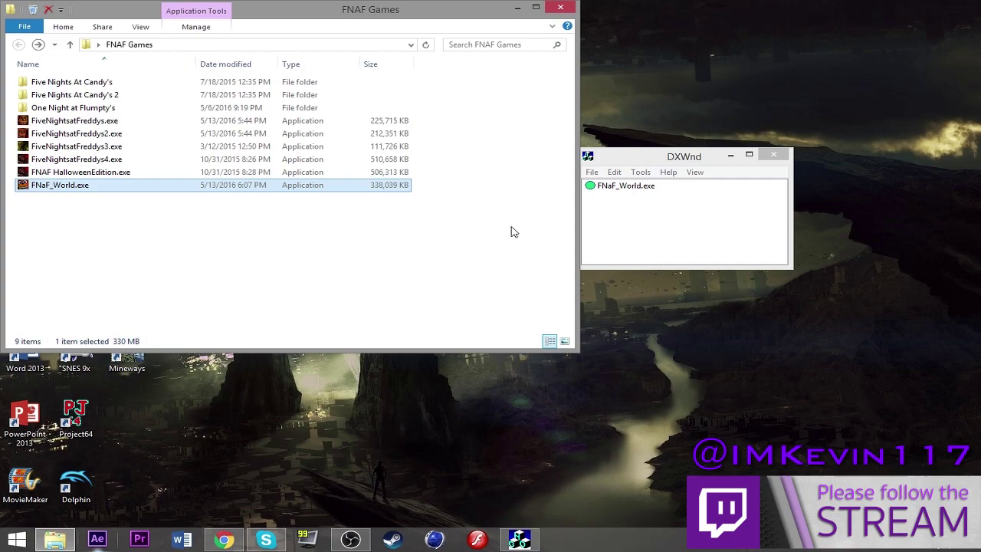
{"action": "left_click", "coordinate": [657, 163]}
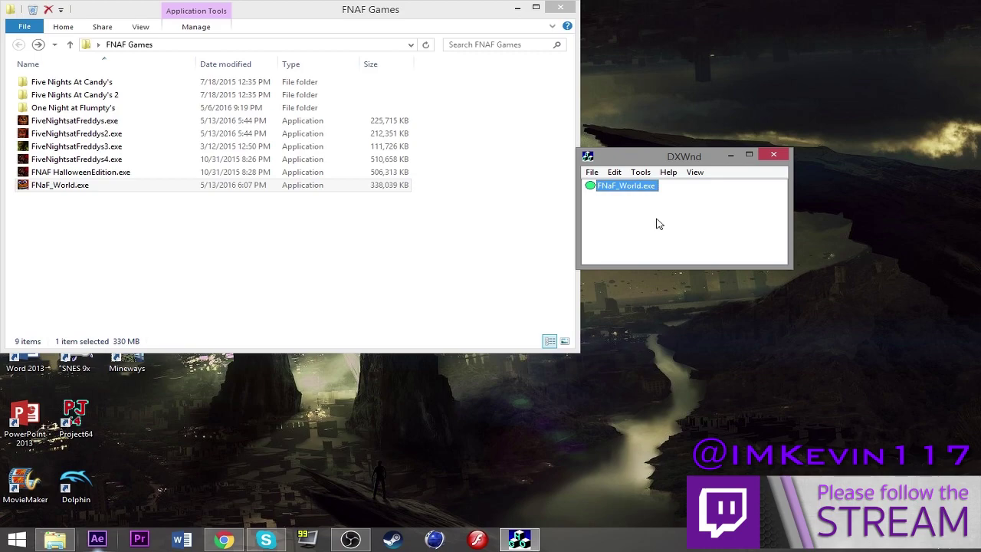
{"action": "left_click", "coordinate": [86, 188]}
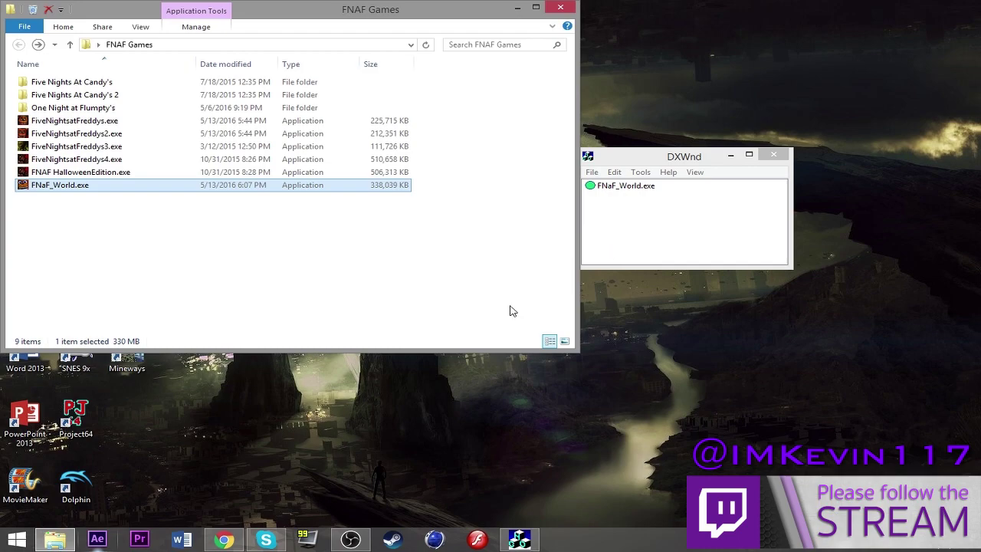
{"action": "left_click", "coordinate": [685, 245]}
{"action": "left_click_drag", "start_coordinate": [675, 161], "coordinate": [679, 162]}
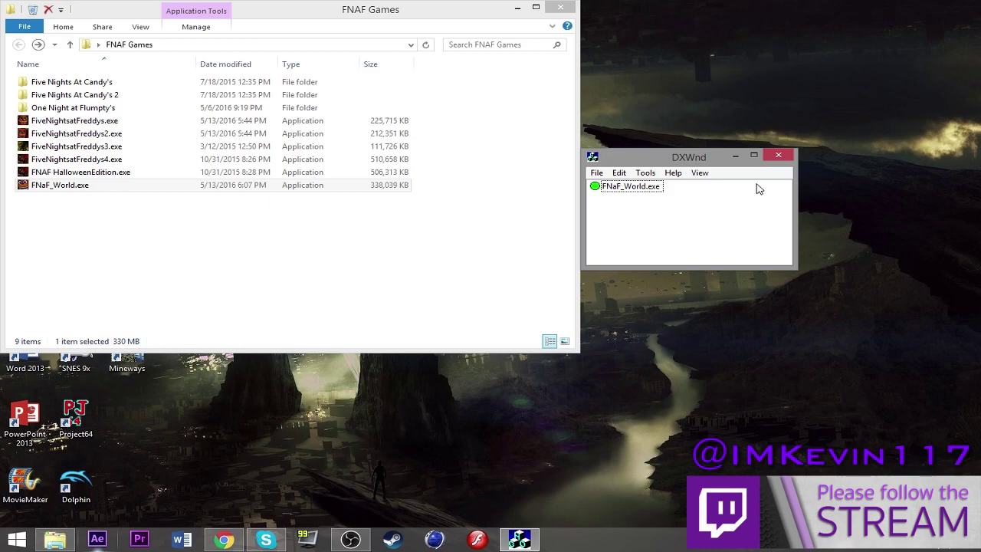
Step: Close DXWnd and save the changed task list
{"action": "left_click", "coordinate": [778, 155]}
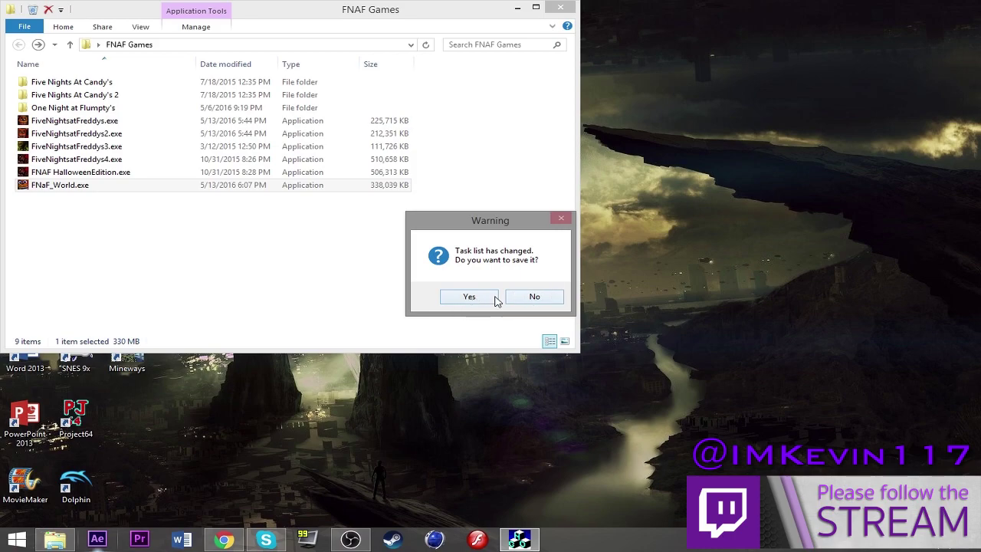
{"action": "left_click", "coordinate": [495, 299]}
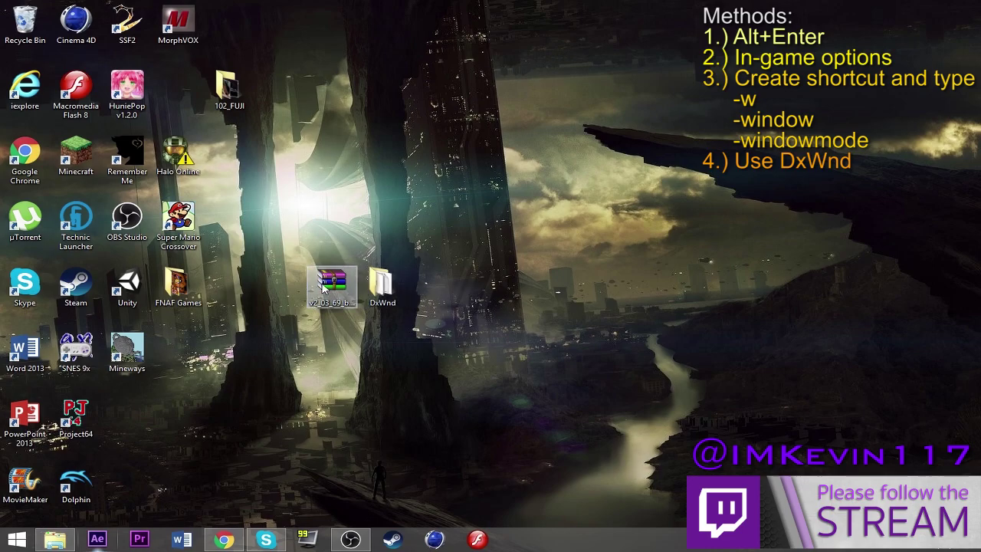
Step: Open the DxWnd folder on the desktop, select dxwnd.exe to point it out, and close the folder
{"action": "left_click", "coordinate": [332, 286]}
{"action": "double_click", "coordinate": [385, 288]}
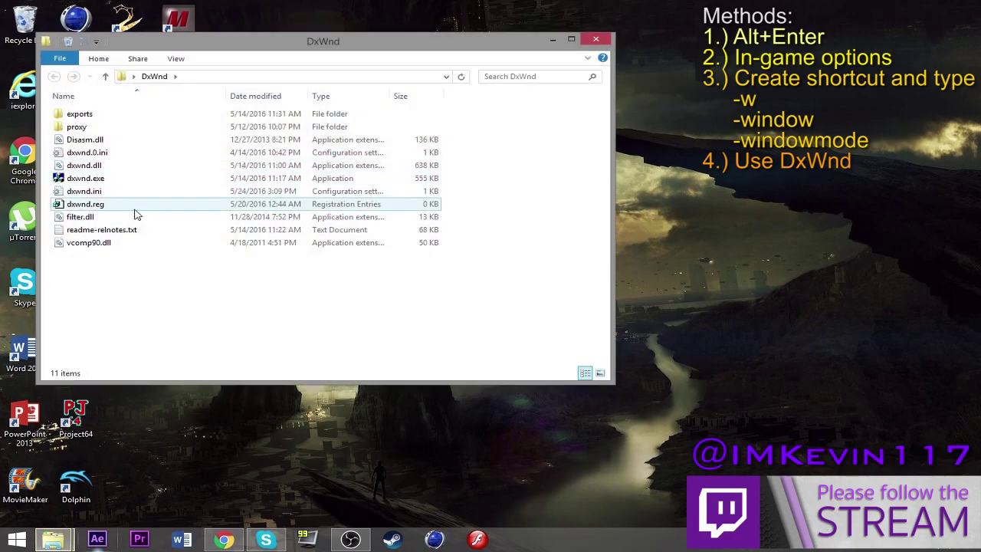
{"action": "left_click", "coordinate": [83, 180]}
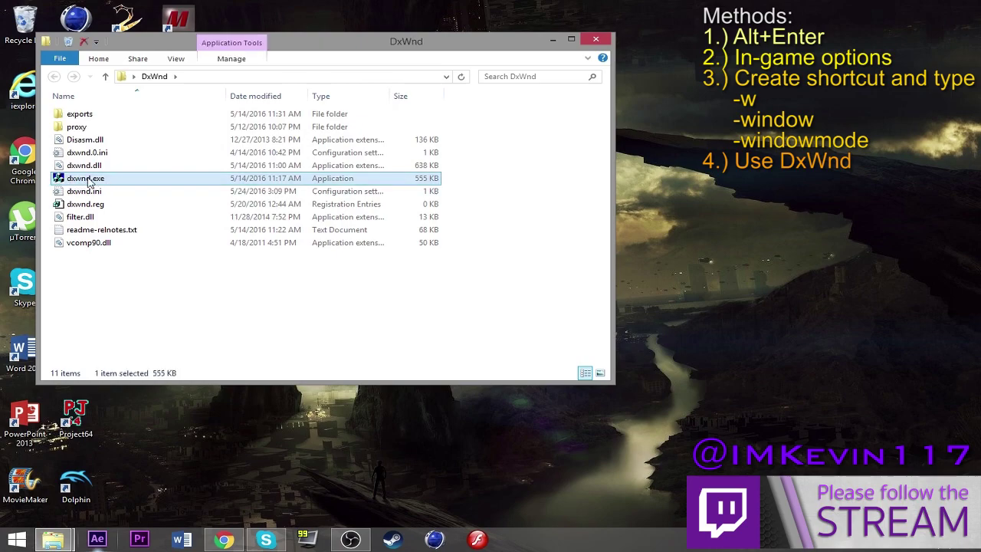
{"action": "left_click", "coordinate": [596, 40]}
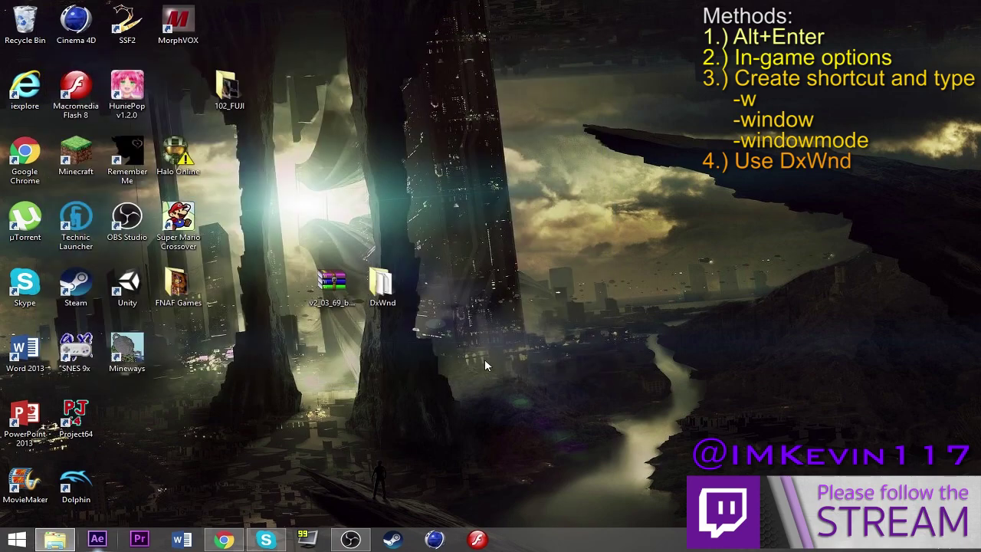